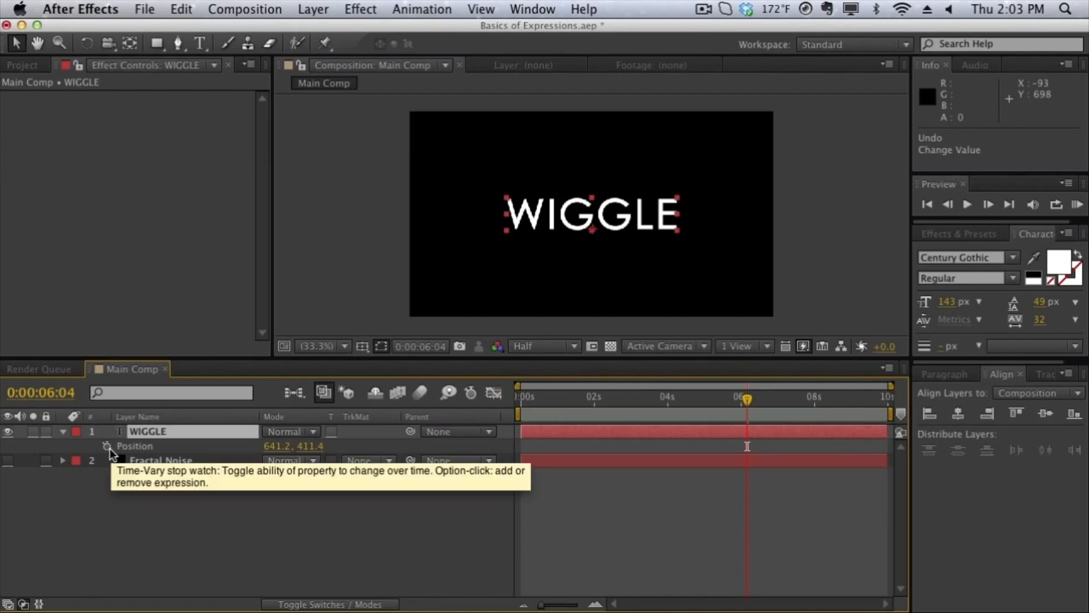
Add the expression wiggle(1,150) to the WIGGLE text layer's Position and scrub through the movement.
alt+click(107, 445)
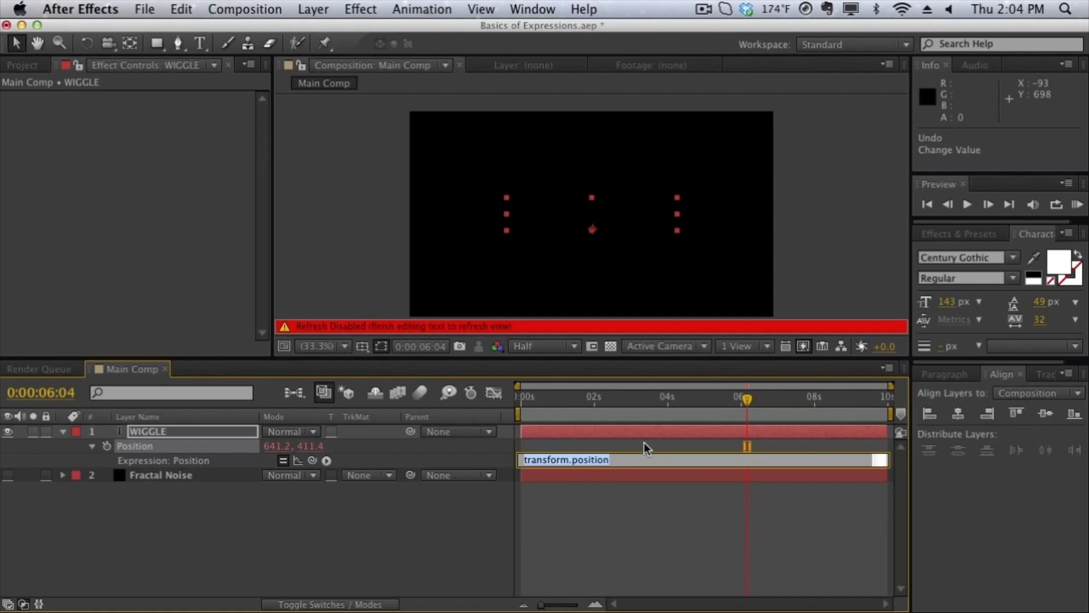
text(wiggle)
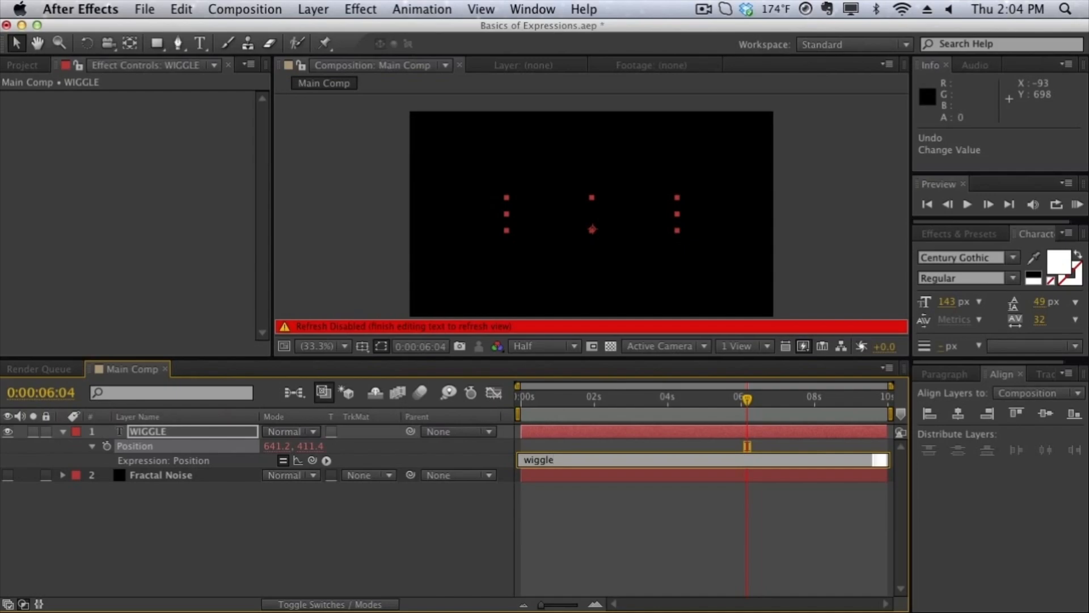
text((1,150))
click(587, 272)
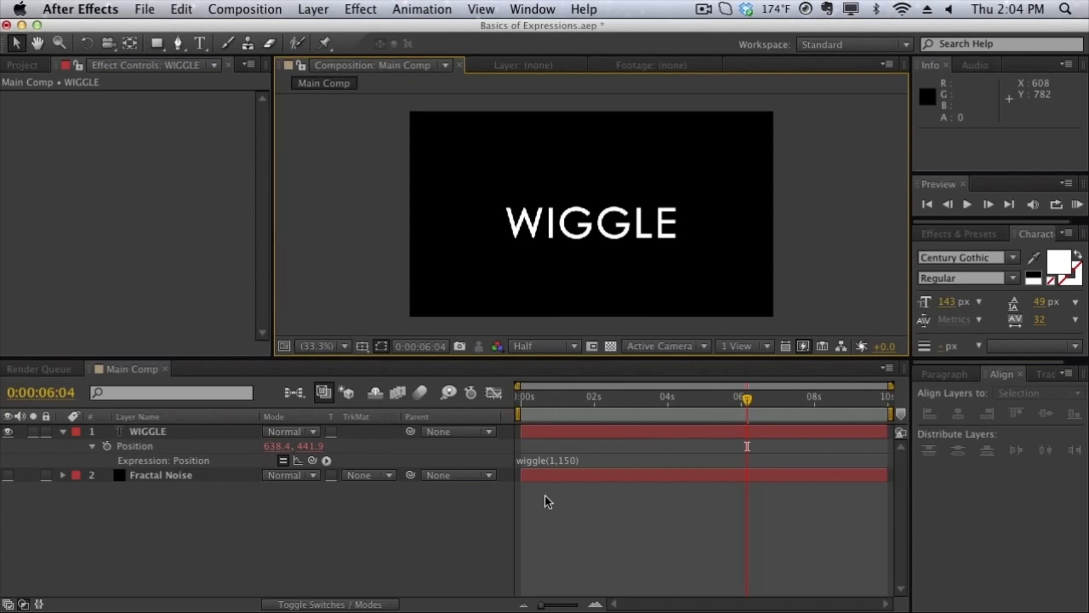
mouse_move(639, 397)
mouse_down()
mouse_move(557, 400)
mouse_move(754, 416)
mouse_move(561, 419)
mouse_move(573, 420)
mouse_move(769, 421)
mouse_move(576, 418)
mouse_move(645, 404)
mouse_up()
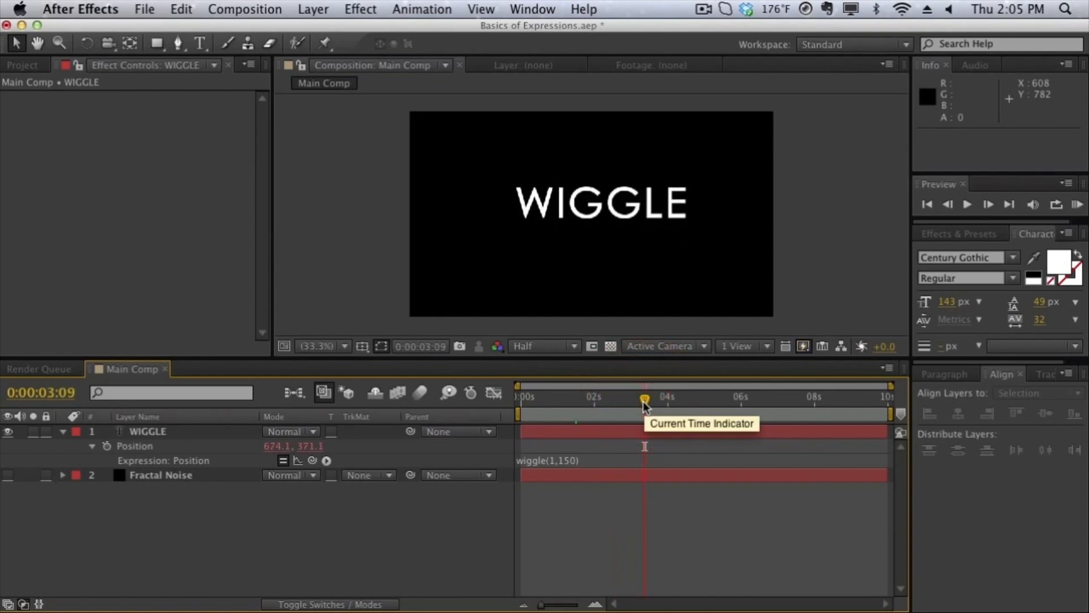
Reuse the Position expression on the WIGGLE layer's Opacity, changing it to wiggle(5,60).
click(565, 456)
key(super+c)
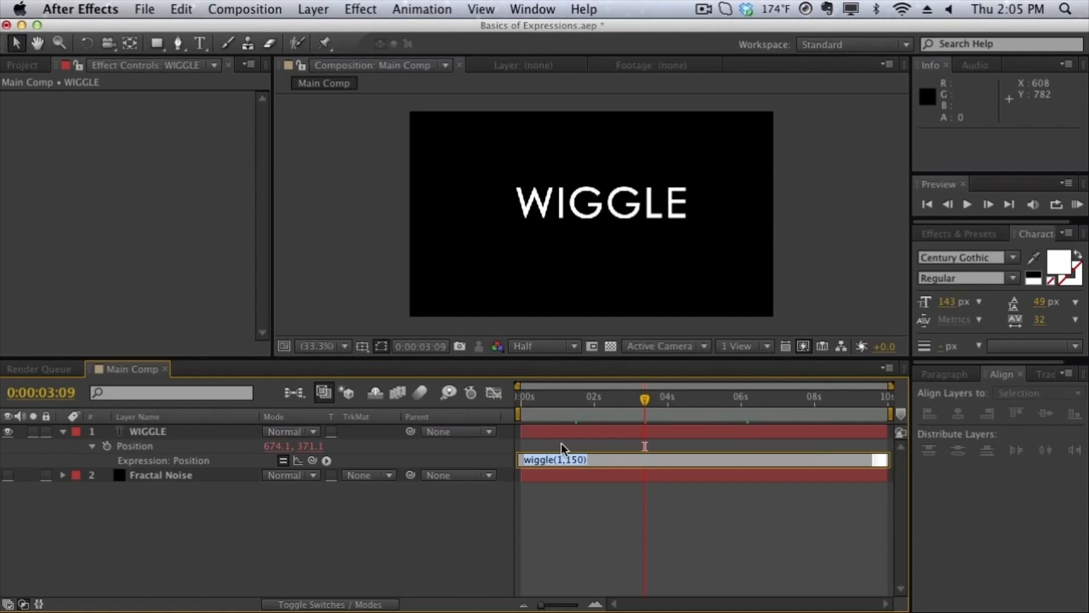
click(536, 444)
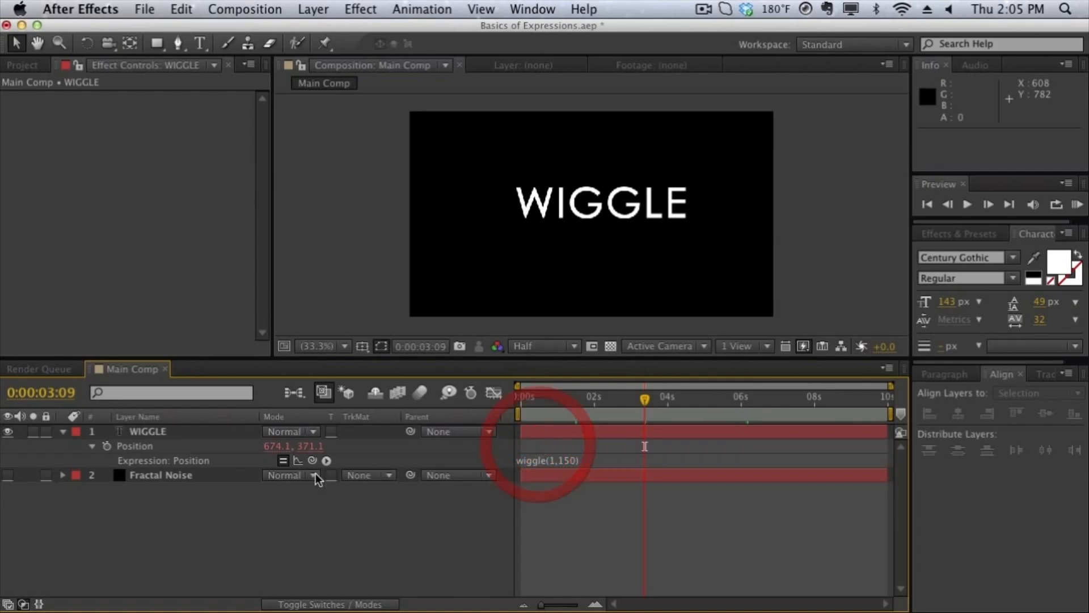
click(143, 435)
key(t)
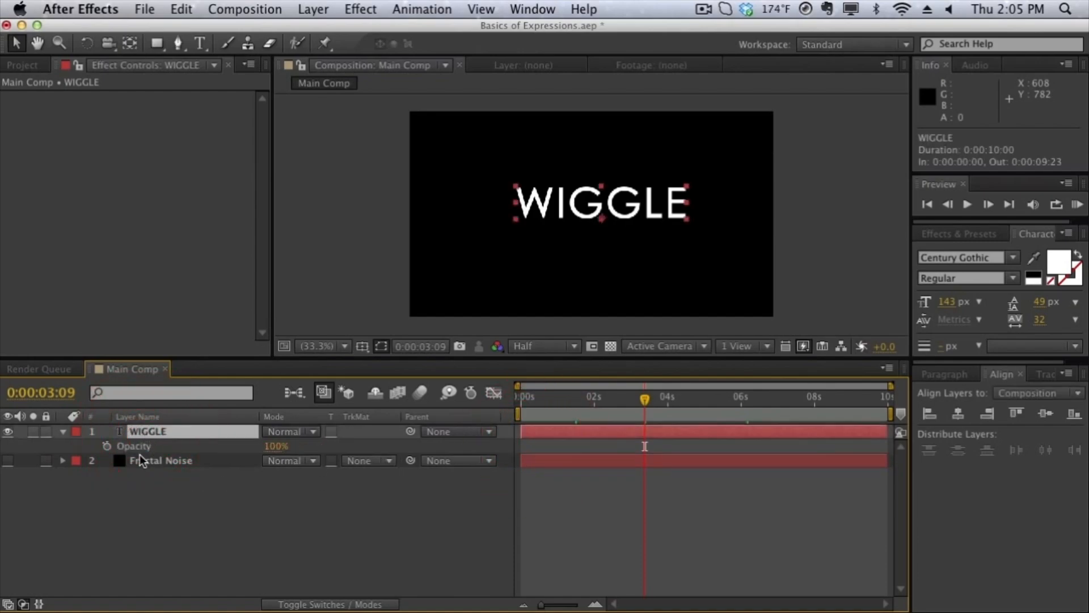
alt+click(107, 447)
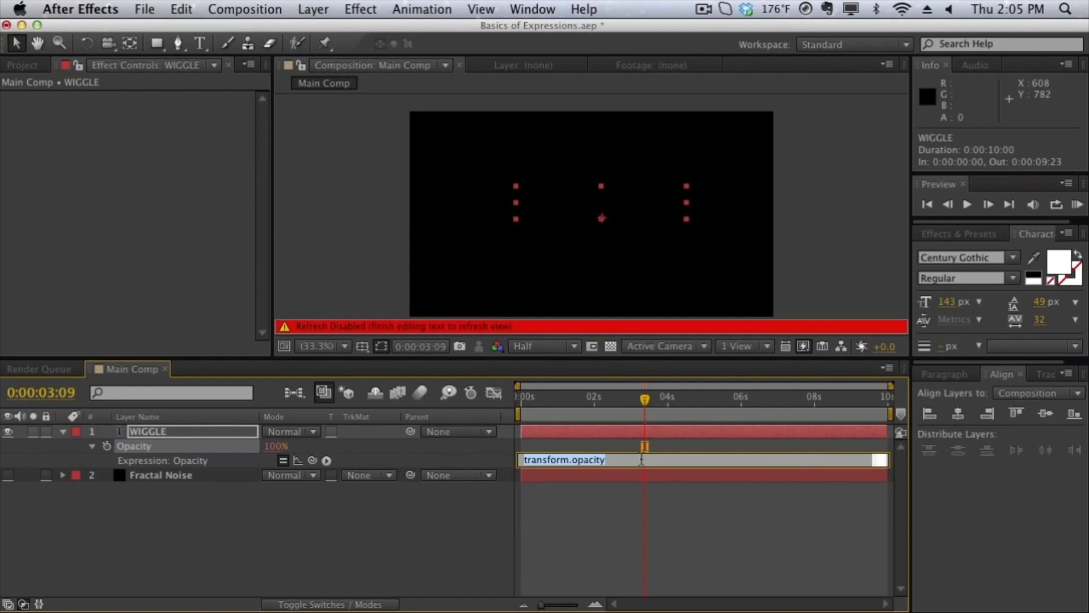
key(super+v)
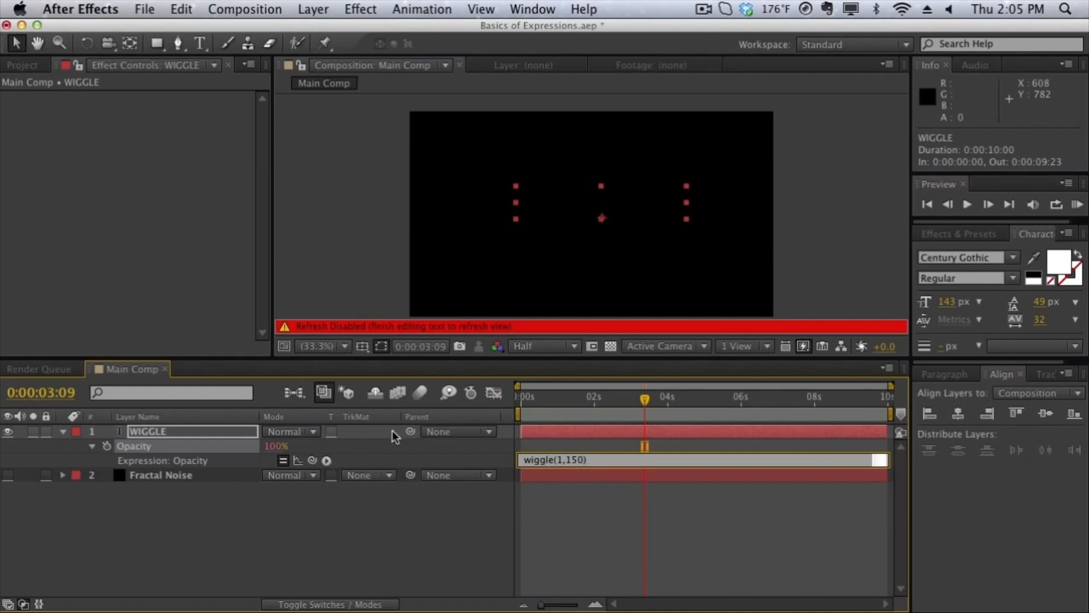
key(BackSpace)
key(BackSpace)
key(BackSpace)
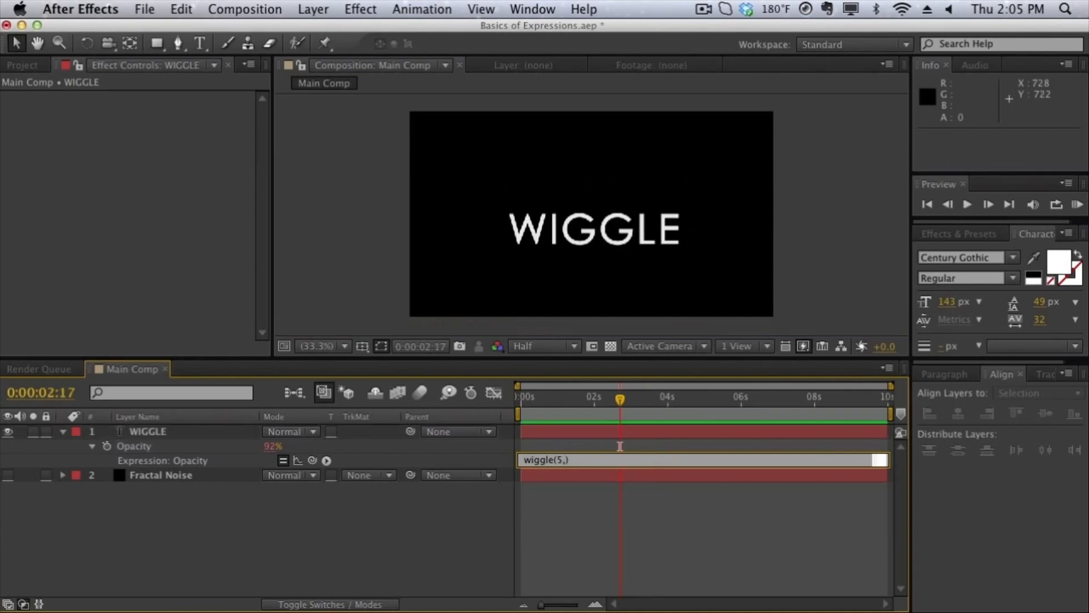
text(60)
click(620, 239)
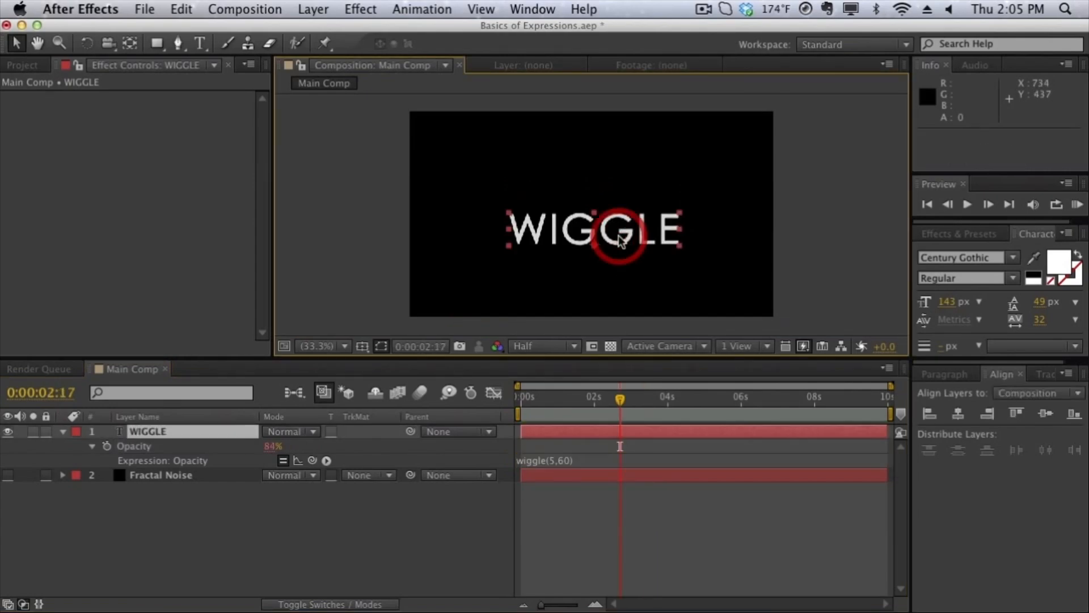
Play a RAM preview of the WIGGLE text's movement and opacity flicker, and stop it.
key(KP_0)
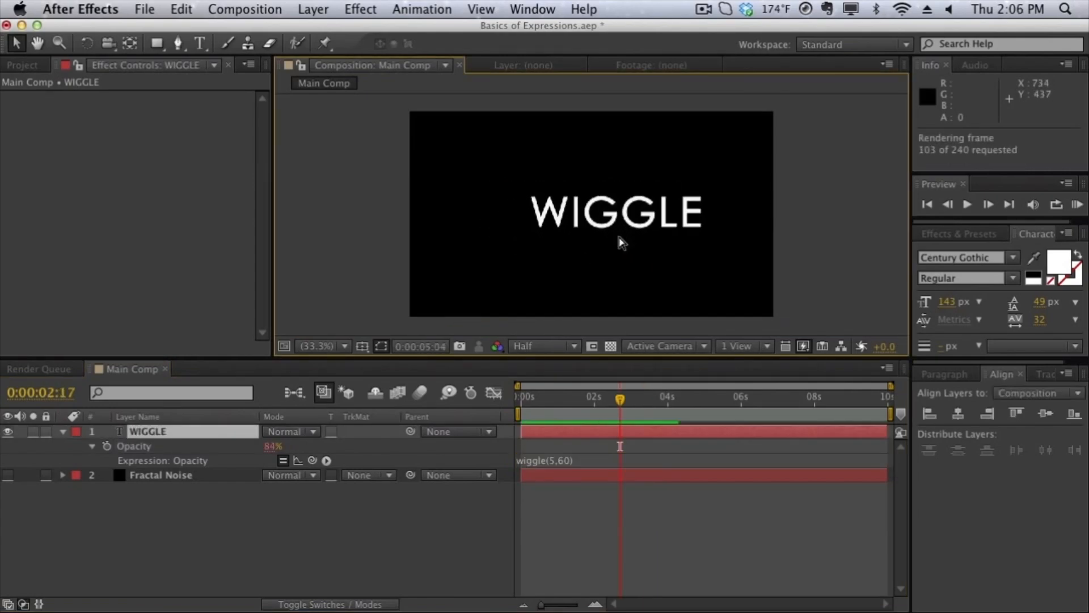
click(619, 244)
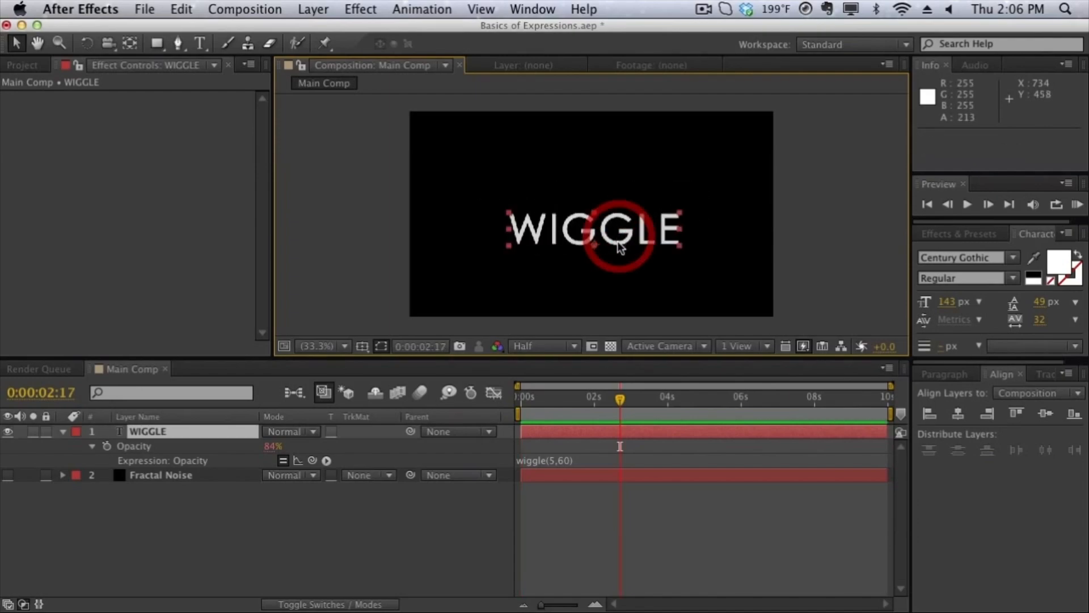
key(KP_0)
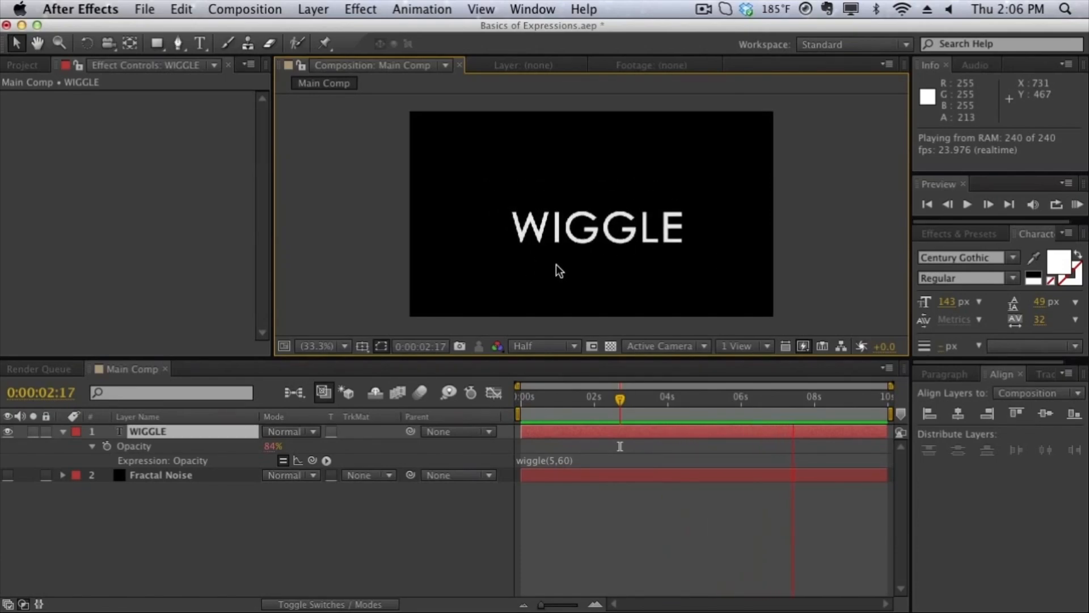
key(space)
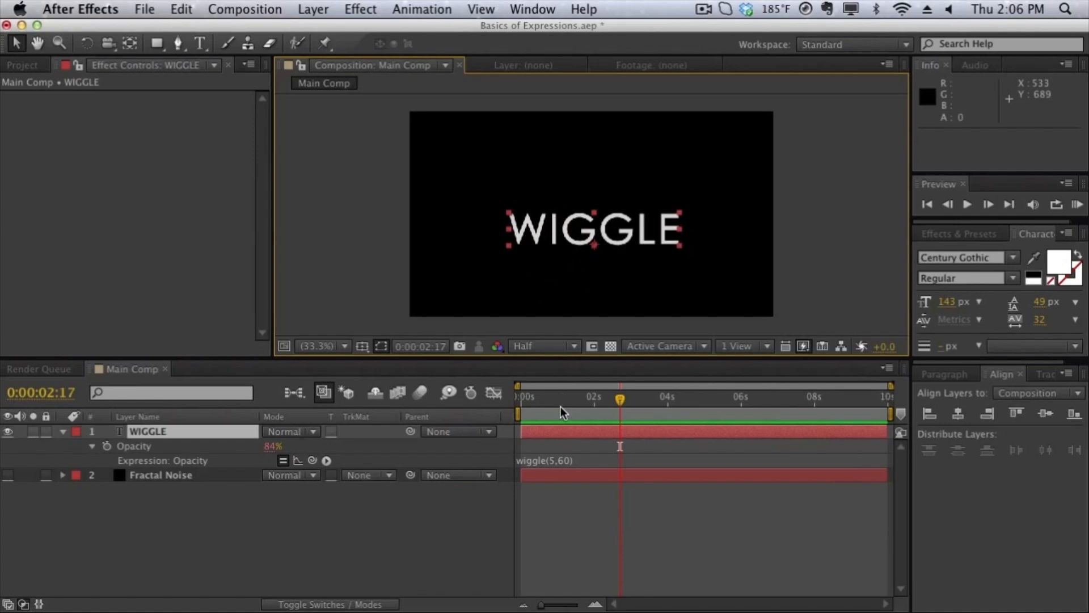
Remove the wiggle expression from the WIGGLE layer's Opacity by clearing its expression text.
click(586, 459)
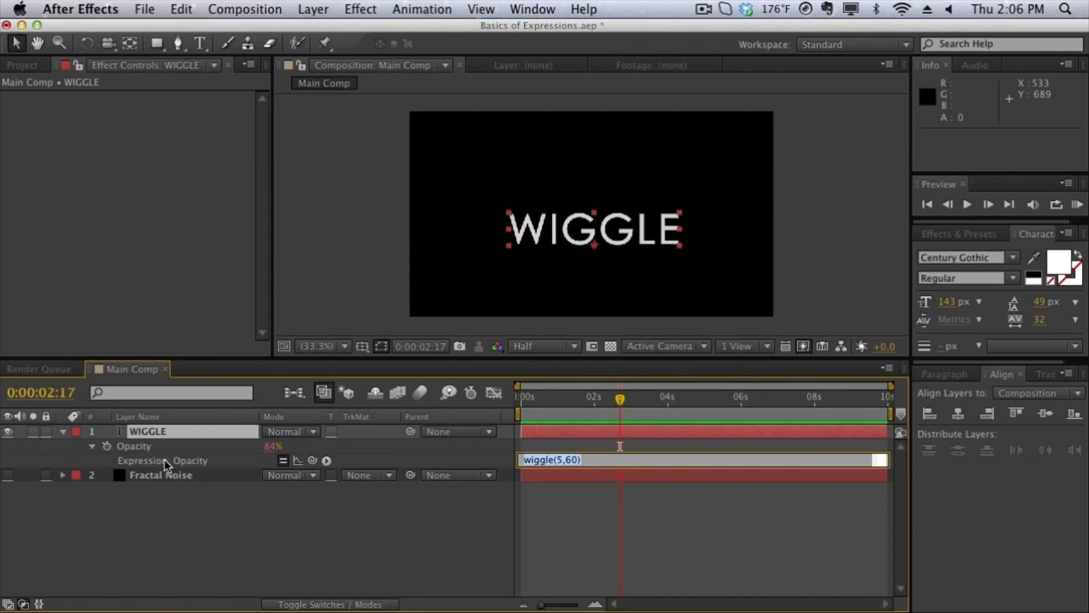
click(586, 460)
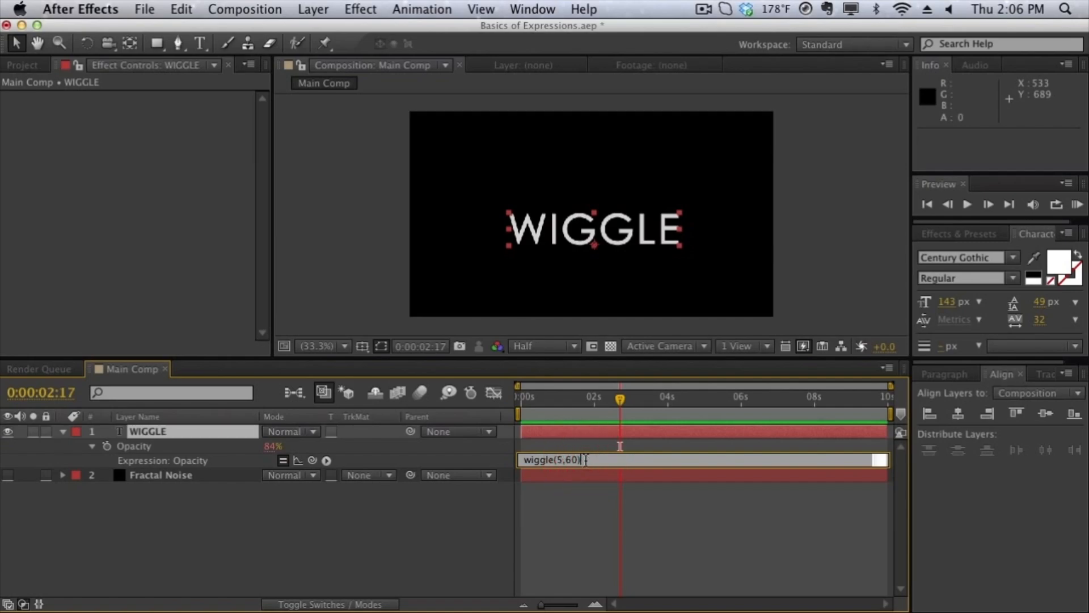
drag(585, 460, 487, 450)
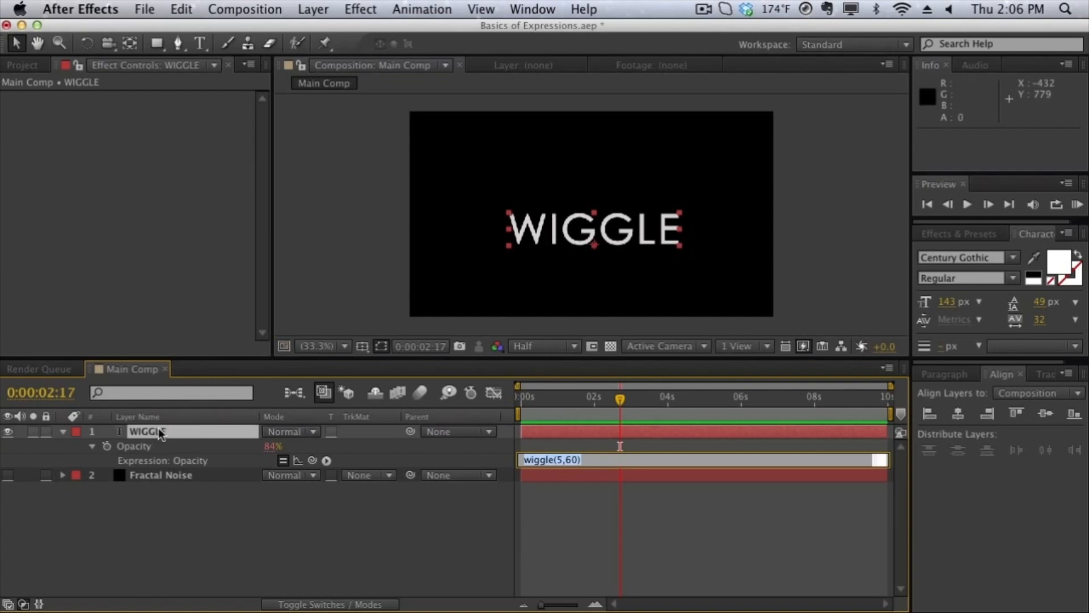
key(BackSpace)
click(579, 441)
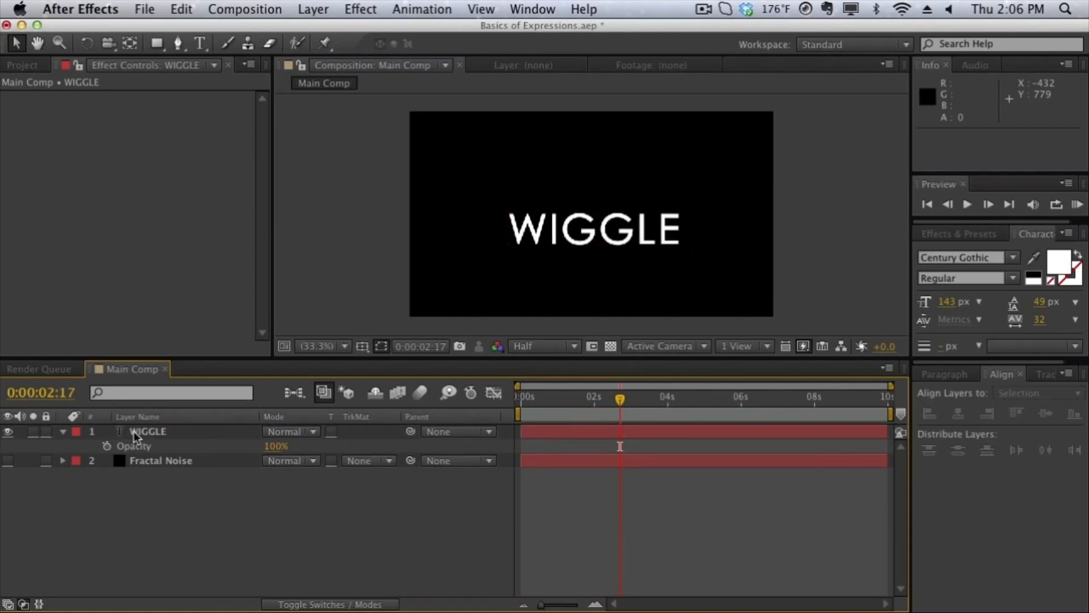
Collapse and hide the WIGGLE layer, and make the Fractal Noise layer visible.
click(63, 432)
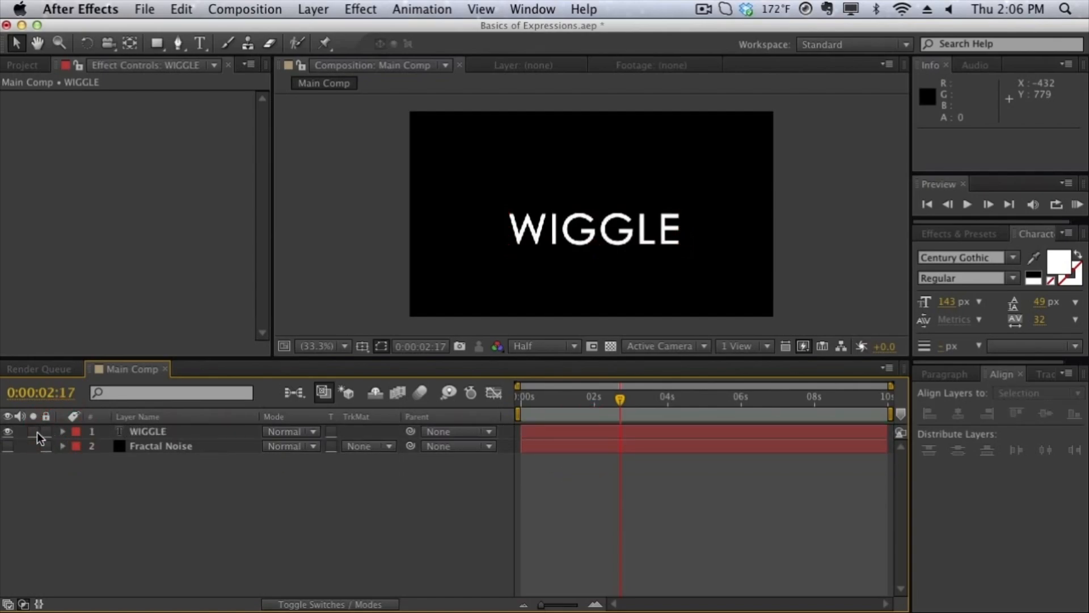
click(7, 432)
click(8, 446)
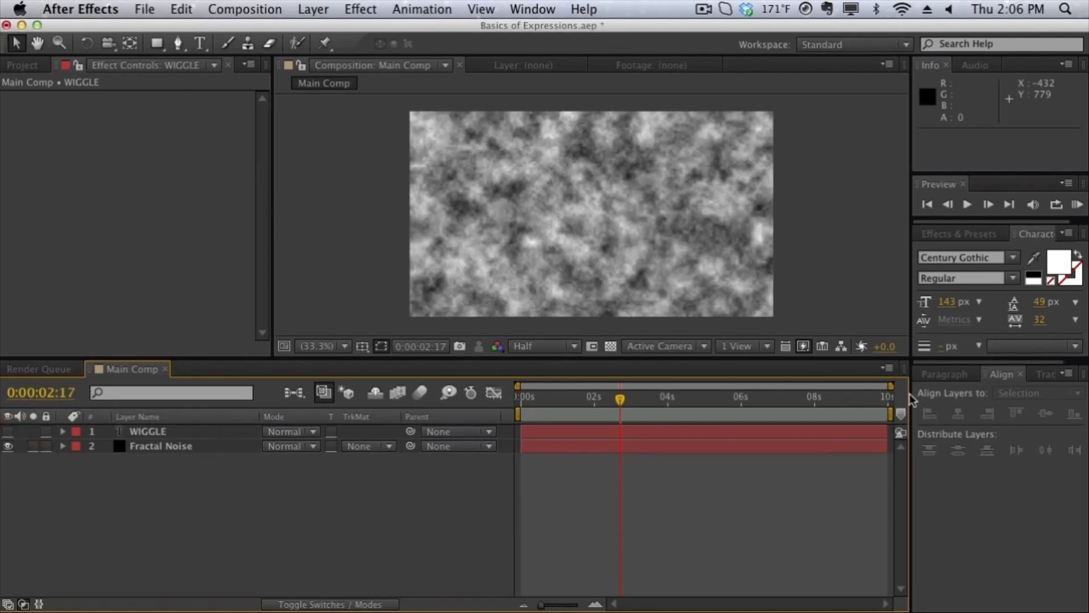
Select the Fractal Noise layer and adjust the effect's Evolution to 0x +168.0°.
click(965, 234)
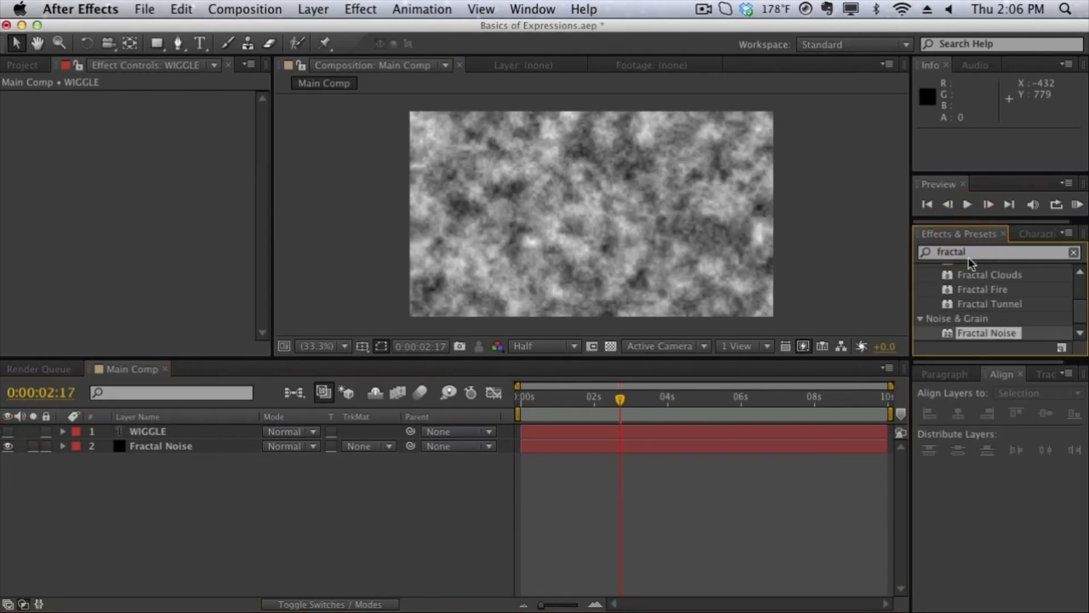
click(177, 446)
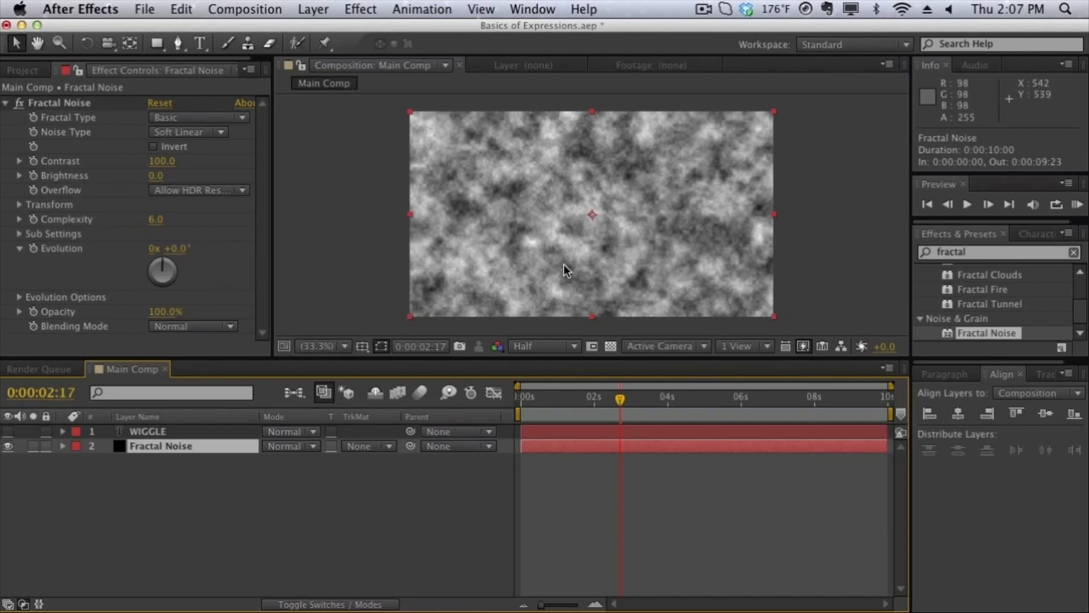
drag(175, 255, 388, 272)
drag(442, 280, 311, 311)
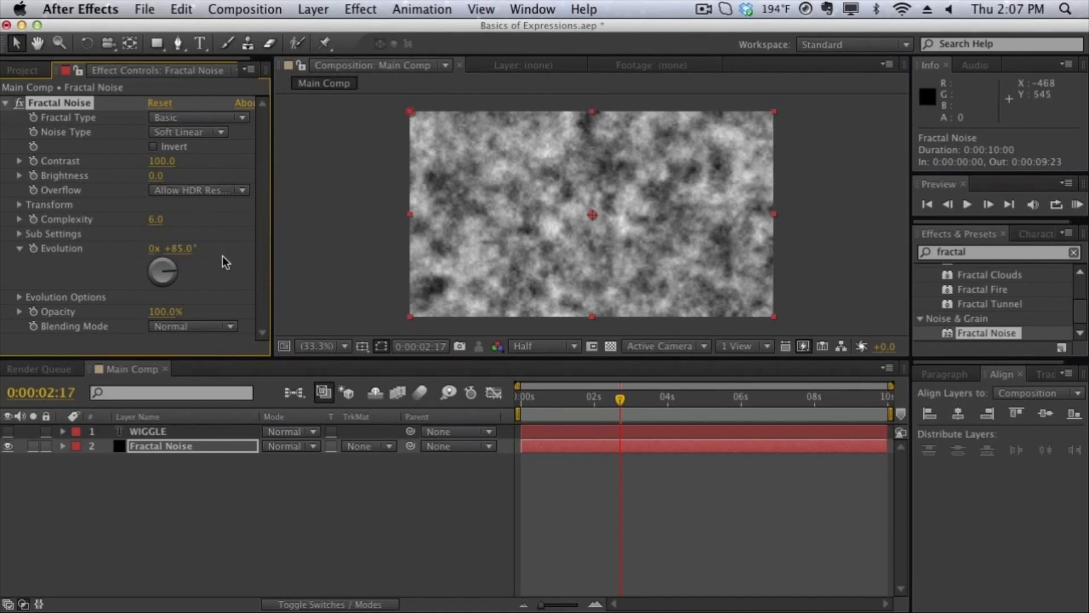
drag(176, 259, 493, 260)
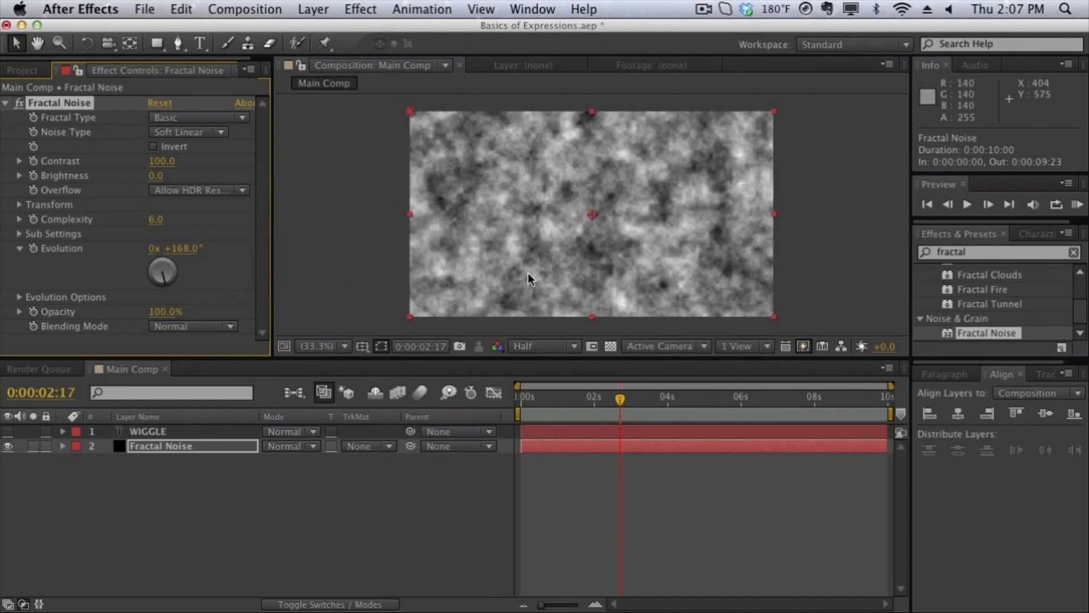
Keyframe the Fractal Noise Evolution at 0:00:00:00 and set it to 2x +140.0° at 0:00:09:23.
drag(590, 397, 519, 397)
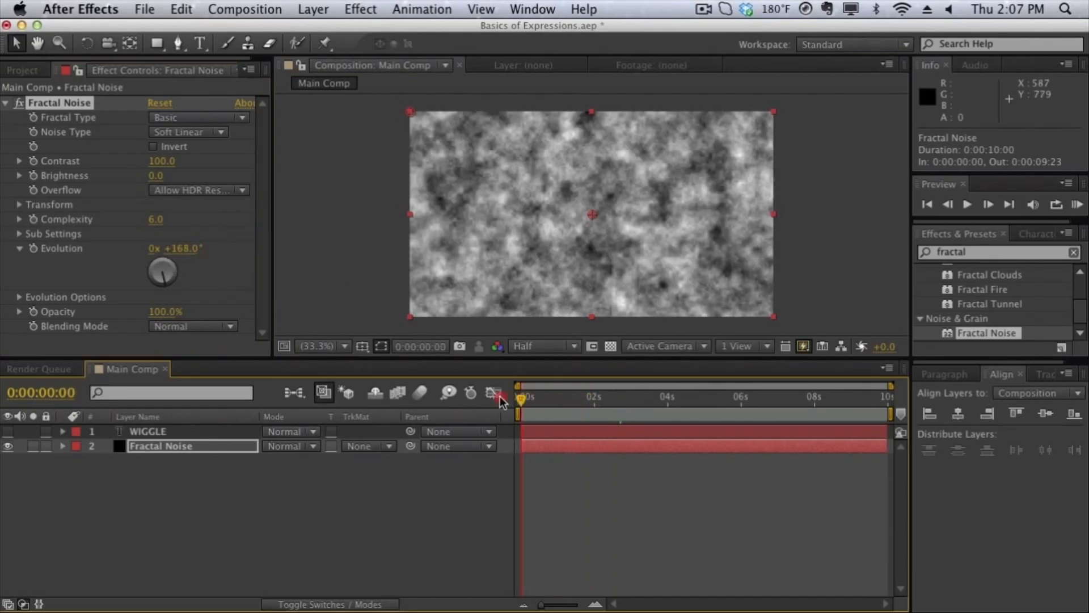
click(33, 248)
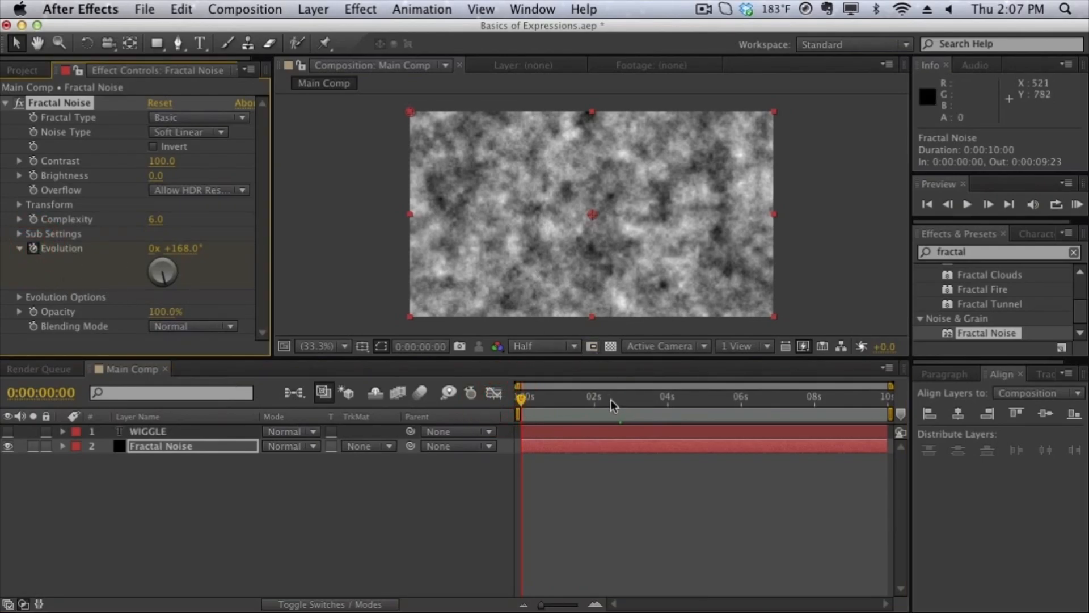
drag(613, 400, 902, 408)
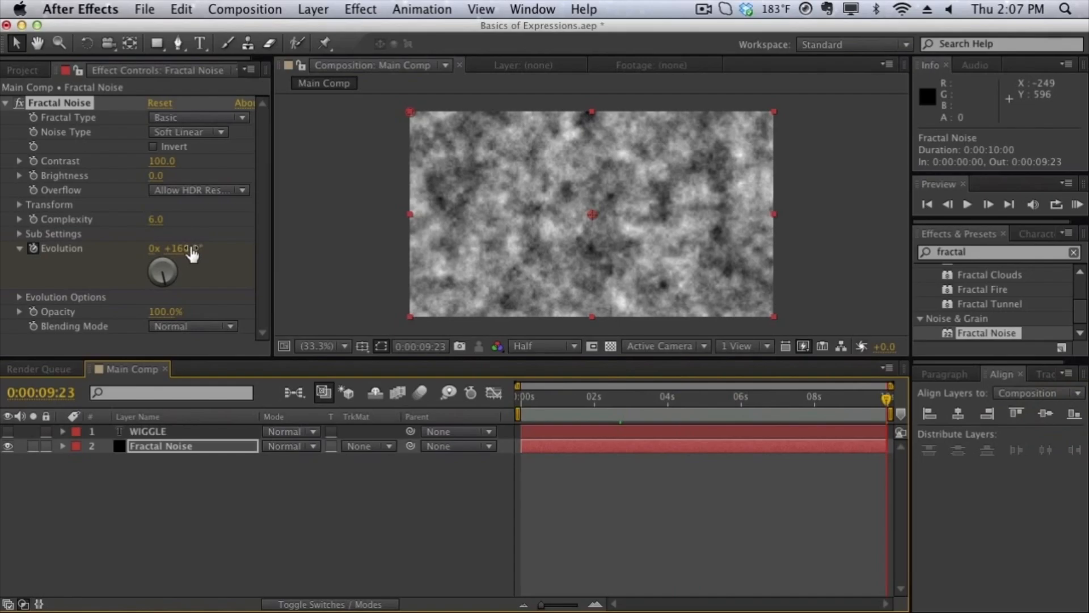
drag(192, 256, 680, 277)
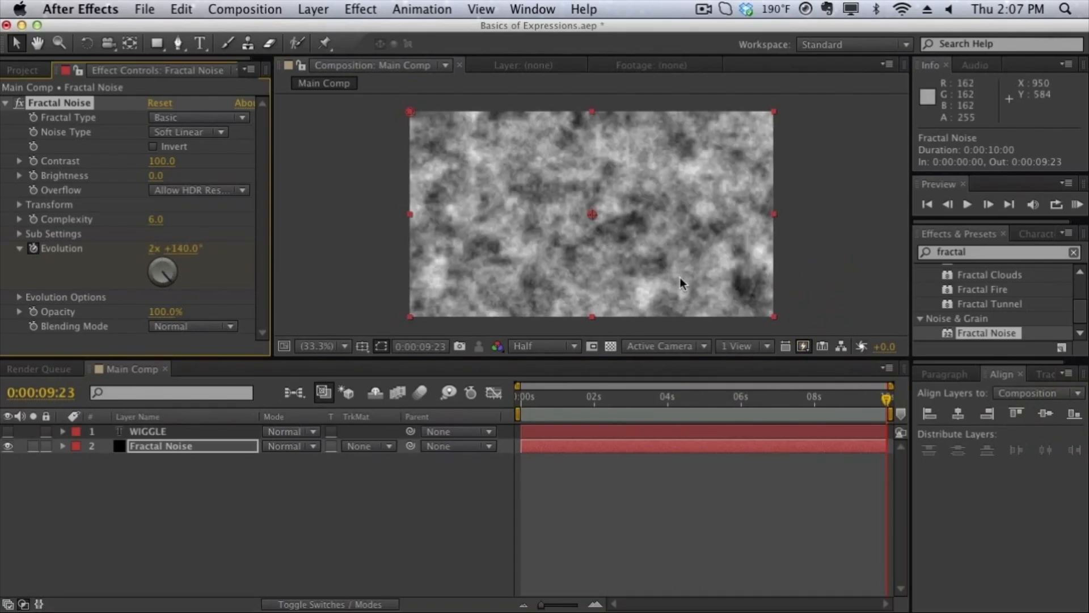
Play a RAM preview of the keyframed Fractal Noise and move the current time to 0:00:02:17.
key(KP_0)
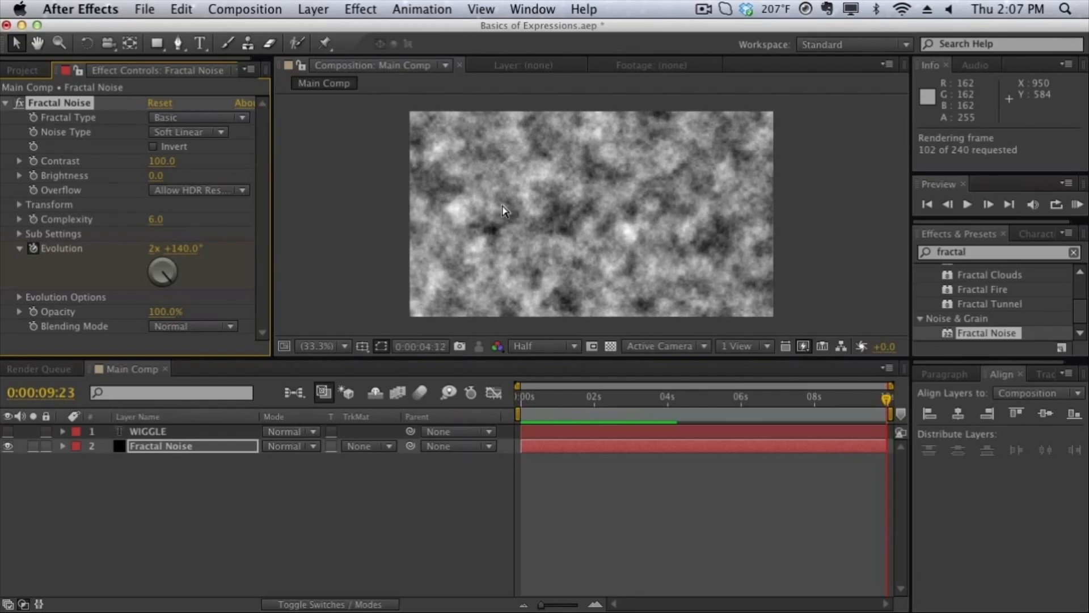
click(526, 235)
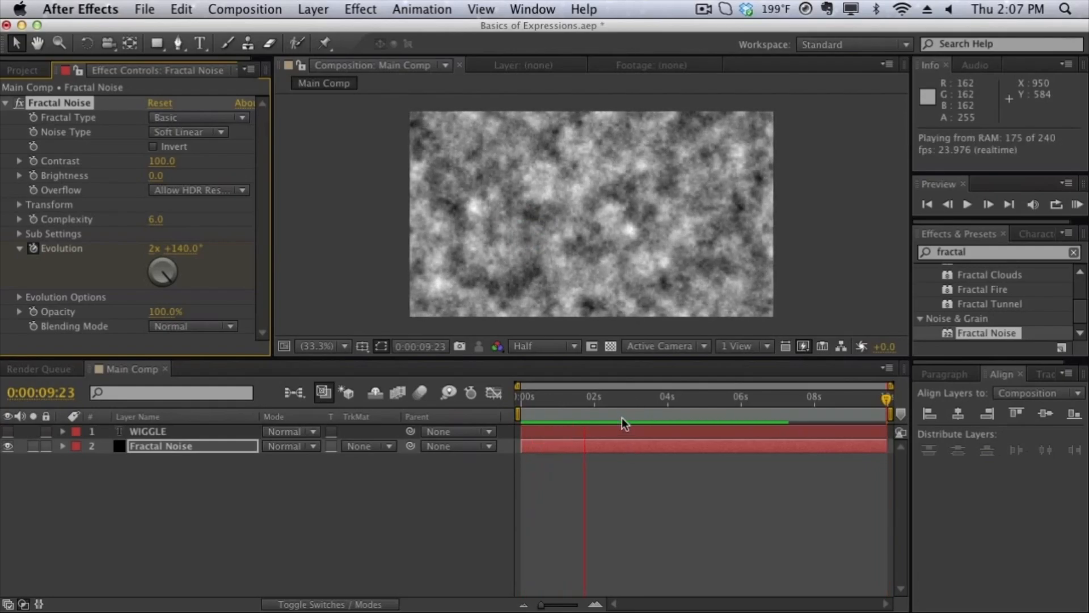
click(616, 151)
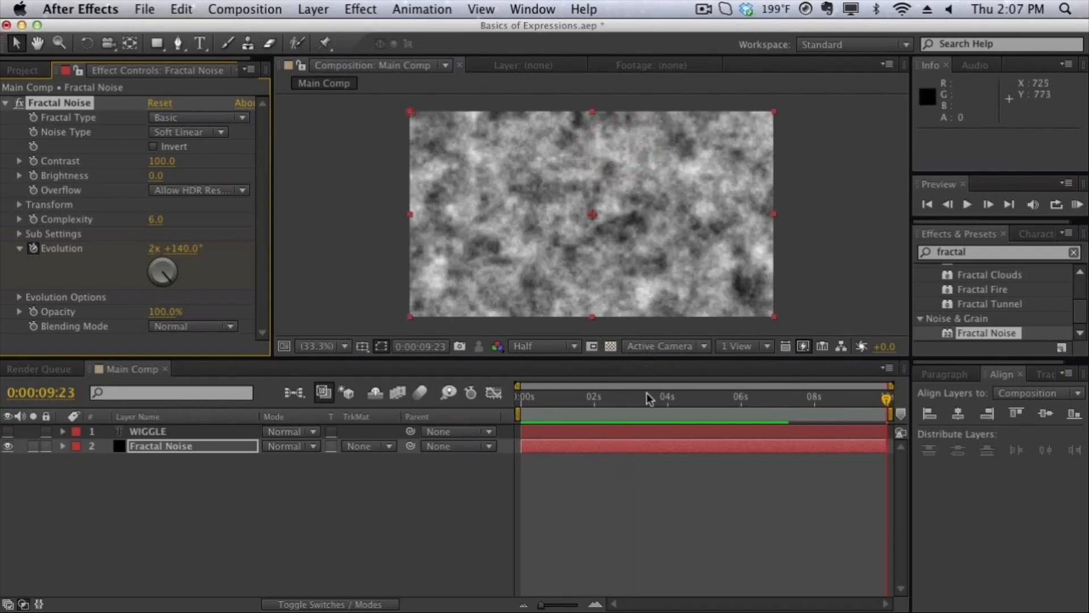
drag(647, 397, 620, 397)
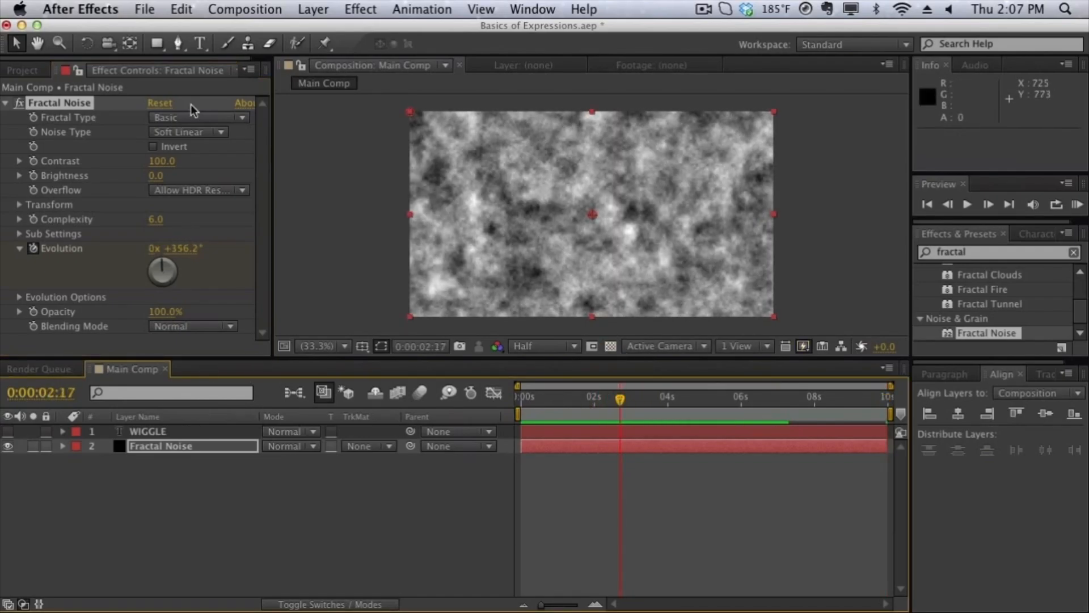
Change the duration of Main Comp to 20 seconds in its composition settings.
click(253, 9)
click(262, 52)
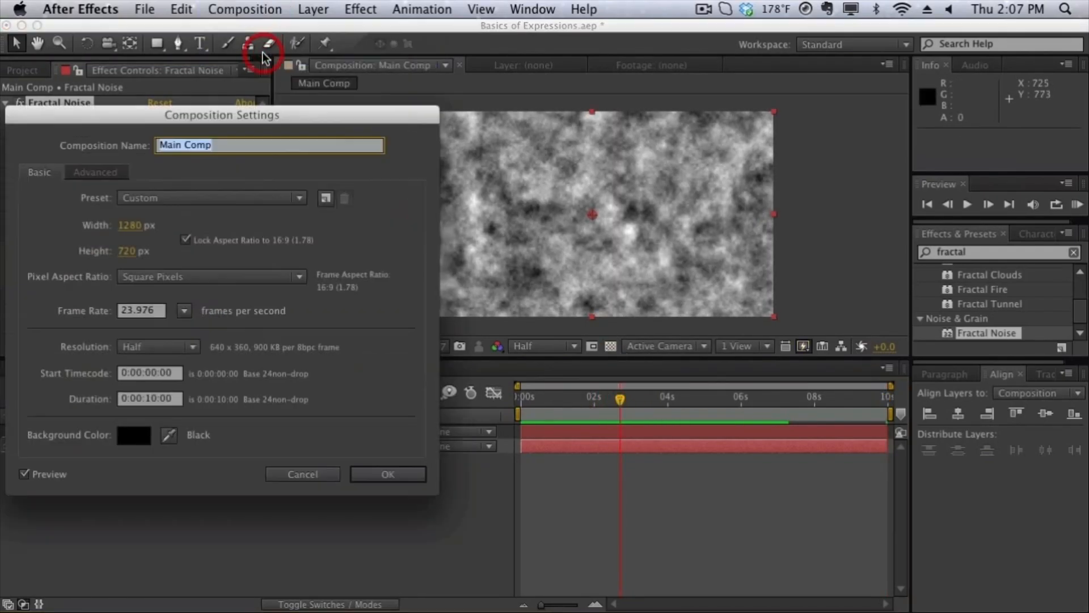
click(158, 399)
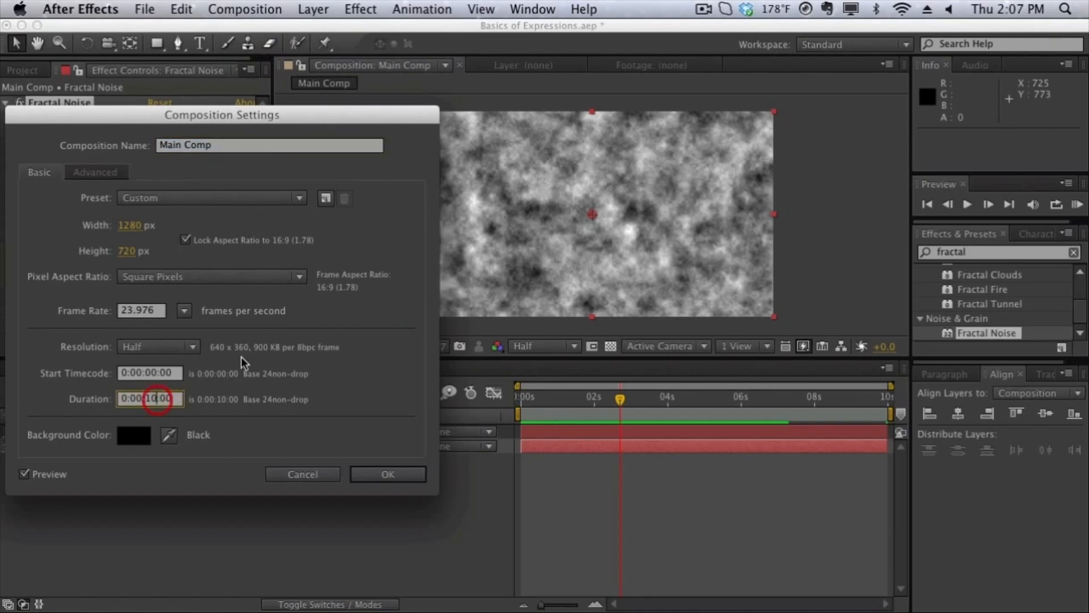
key(BackSpace)
key(BackSpace)
text(20)
key(Return)
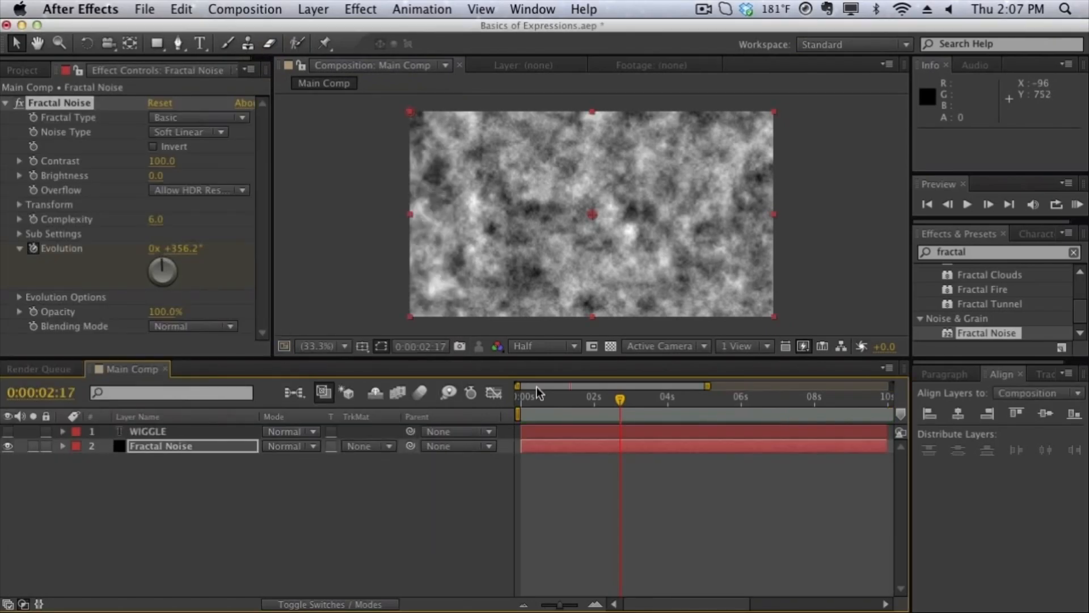
Extend the end of the Fractal Noise layer to 0:00:19:22 to fill the lengthened composition.
drag(559, 603, 550, 606)
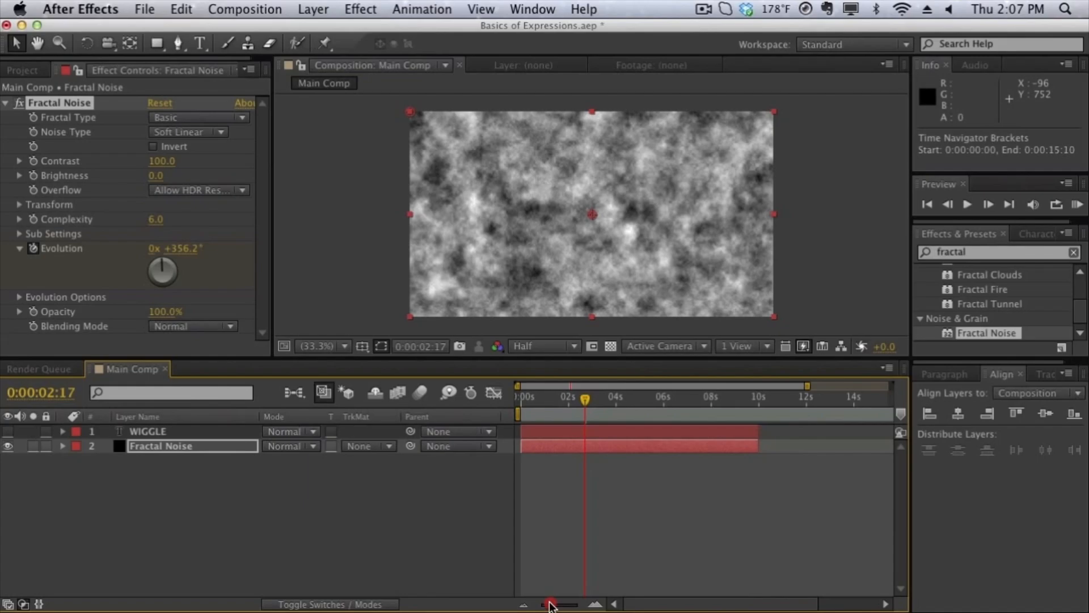
drag(757, 445, 883, 452)
Move the last Evolution keyframe of the Fractal Noise layer to 0:00:19:22 and set its value to 3x +288.0°.
key(u)
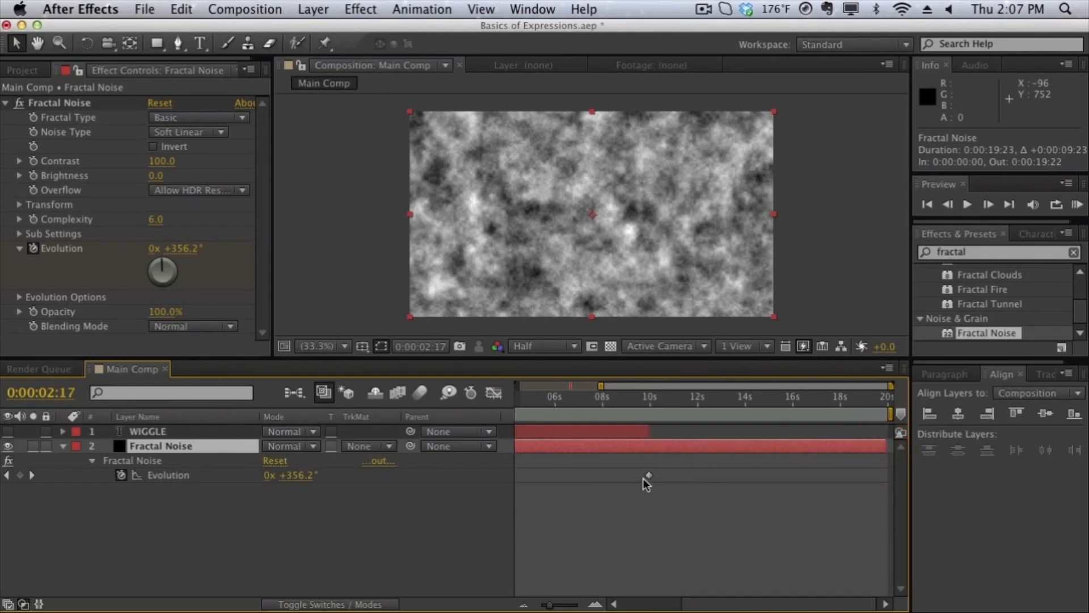
drag(650, 477, 886, 491)
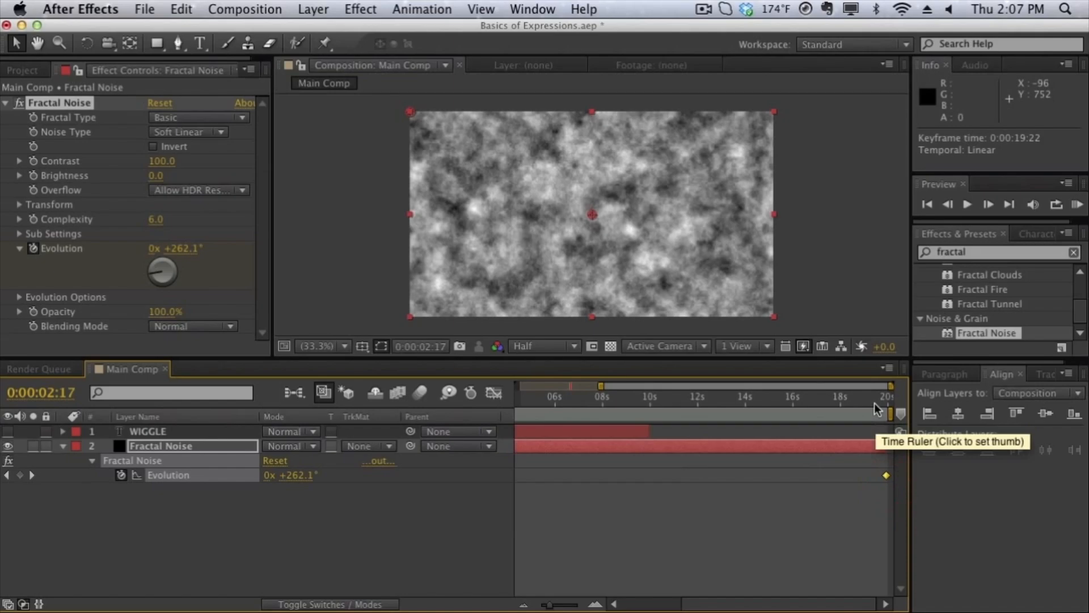
click(900, 399)
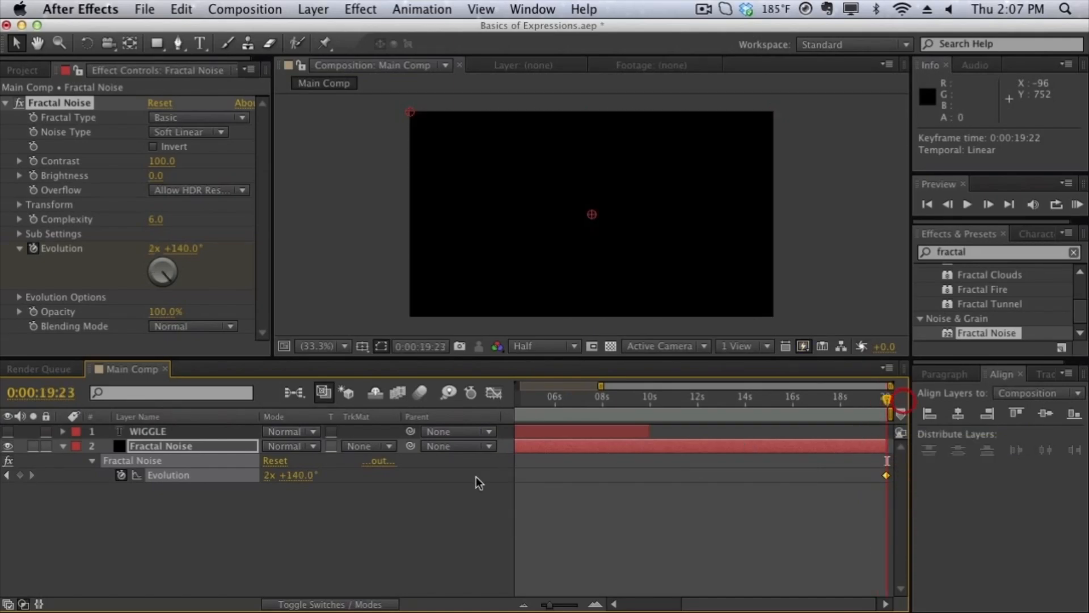
key(Page_Up)
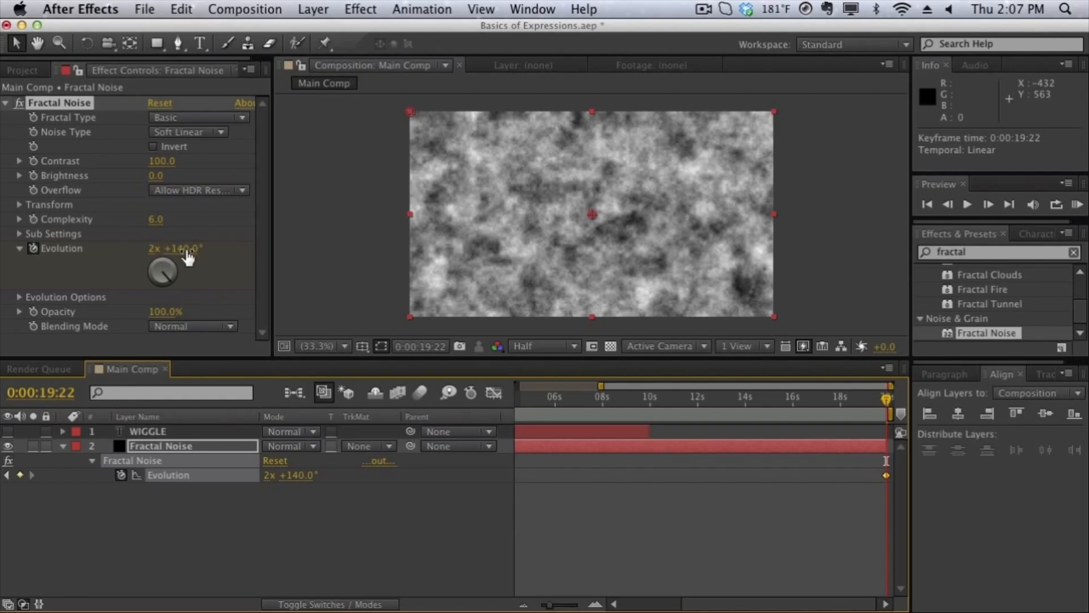
drag(188, 257, 632, 261)
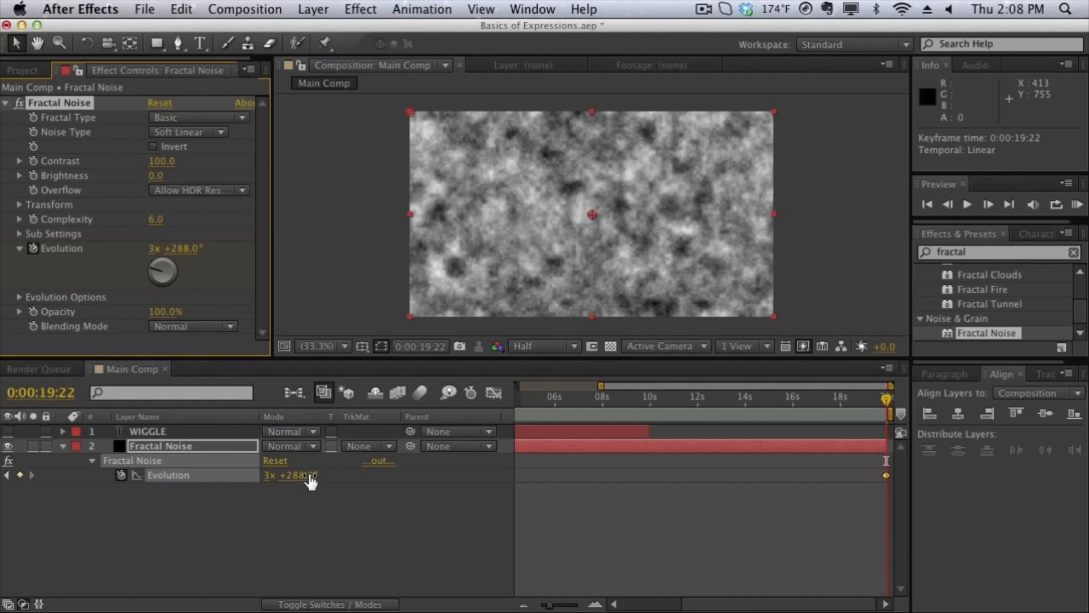
Remove all Evolution keyframes from the Fractal Noise effect and move the current time to 0:00:01:05.
drag(549, 605, 540, 605)
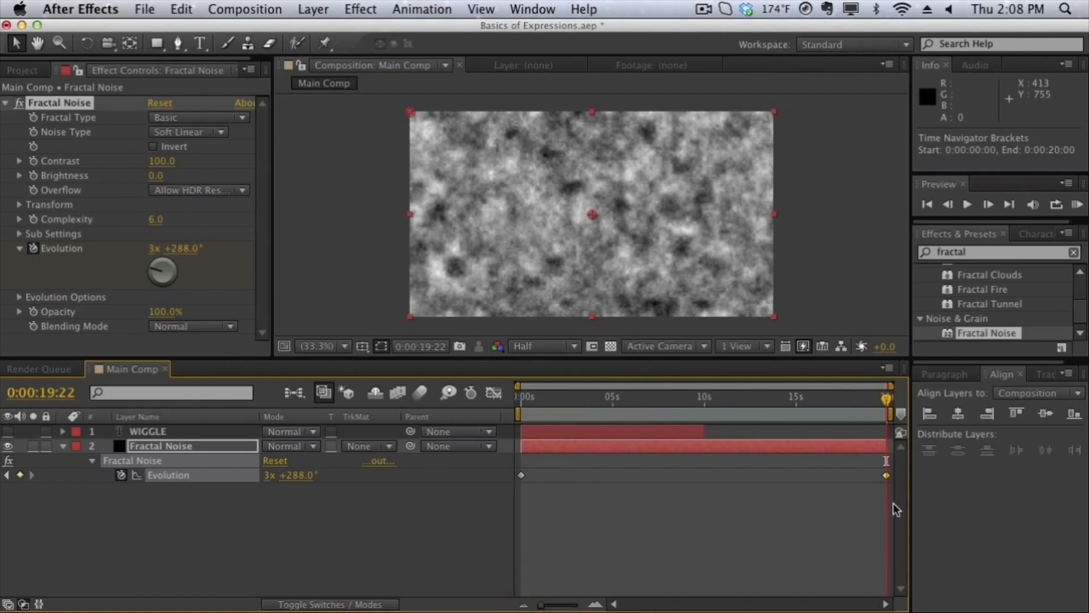
click(783, 471)
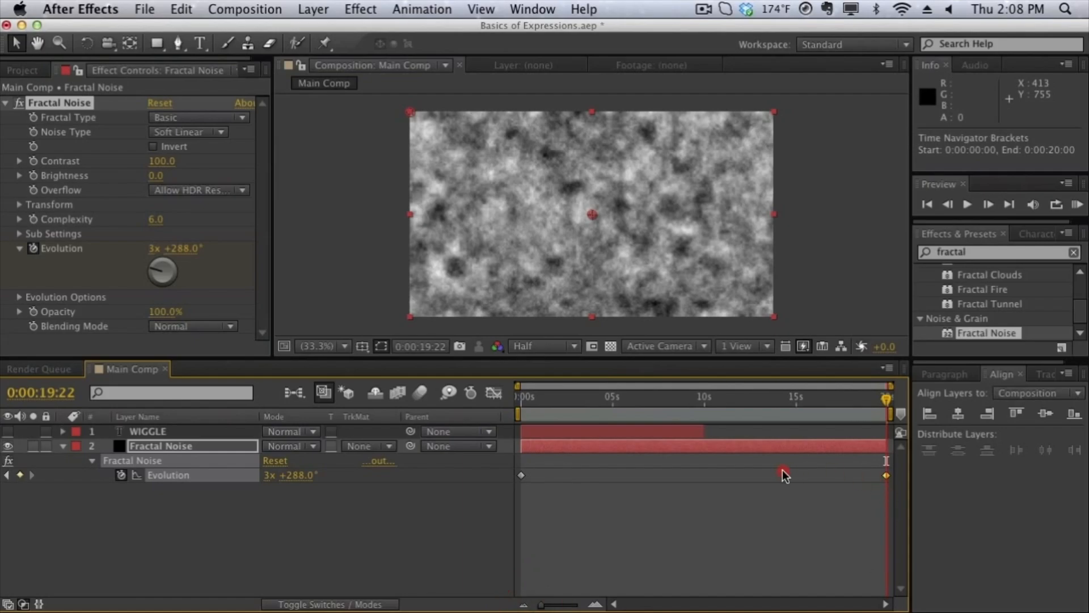
click(121, 475)
drag(690, 416, 542, 438)
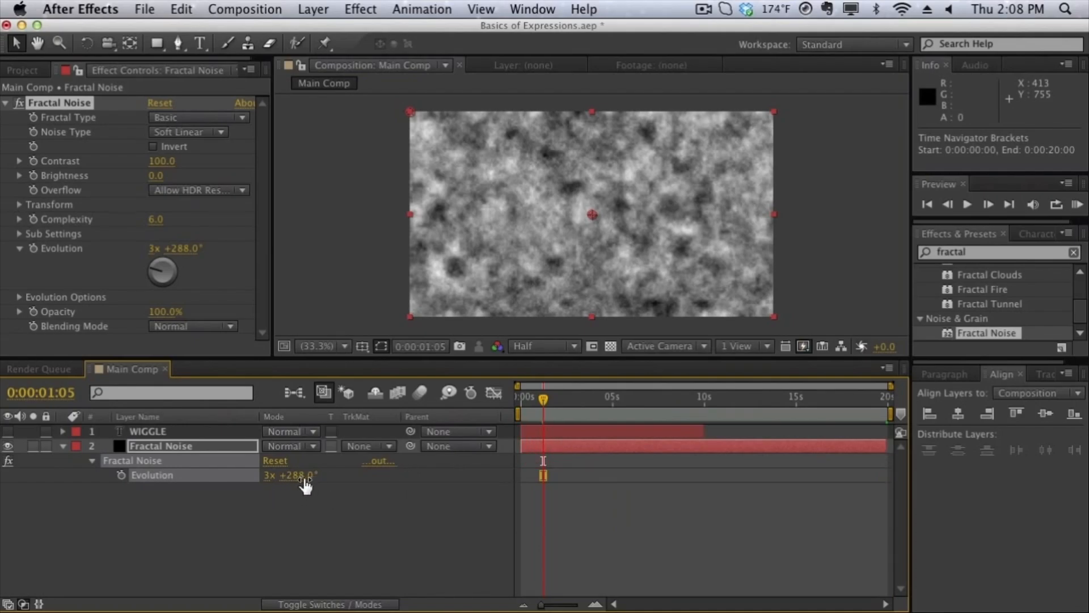
Add the expression time*120 to the Fractal Noise effect's Evolution property.
alt+click(121, 475)
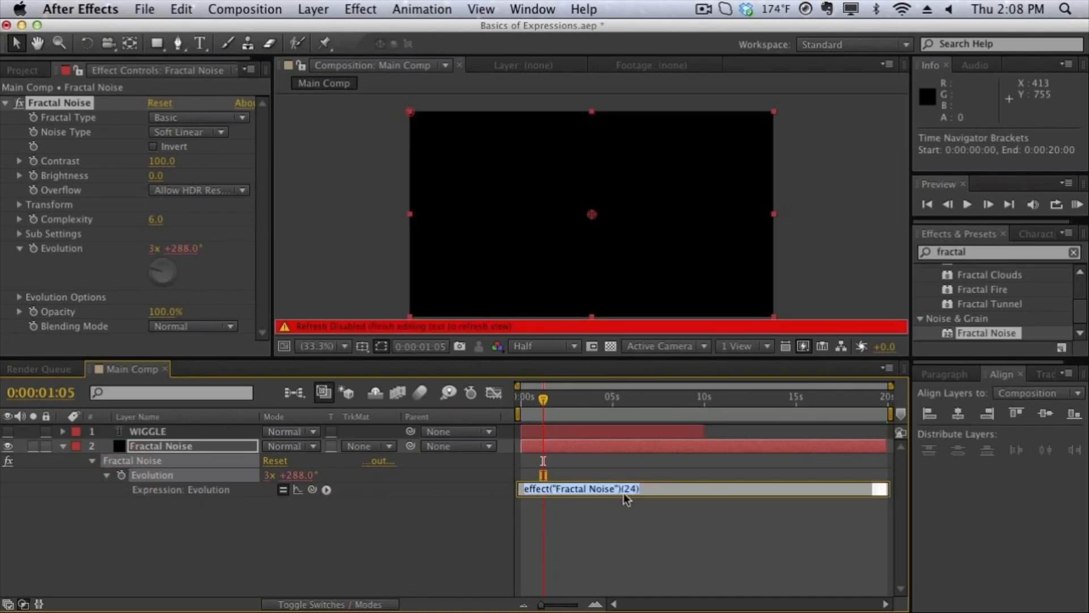
drag(693, 496, 695, 547)
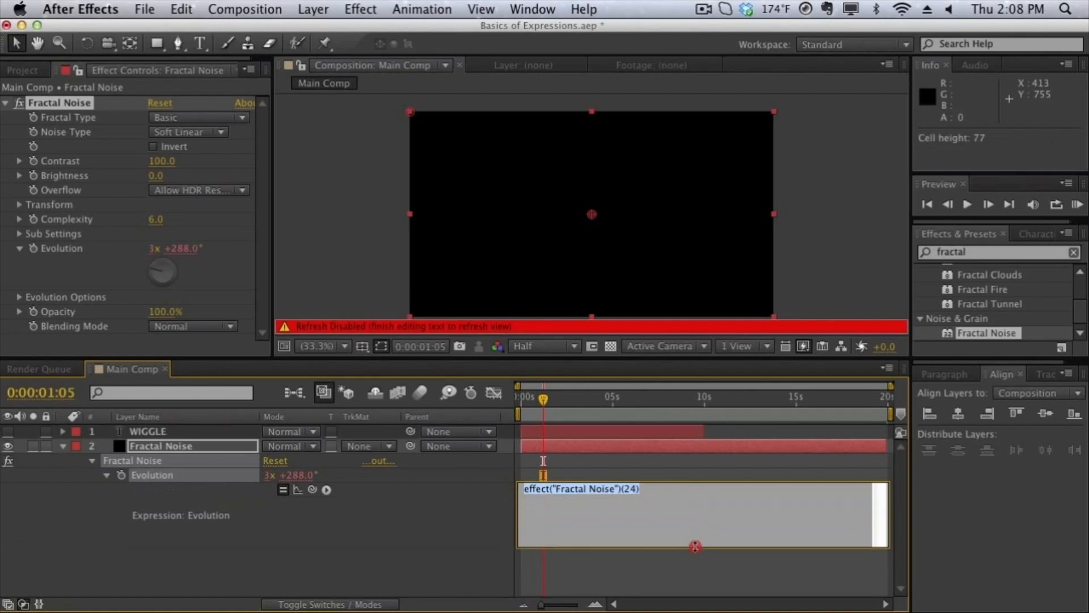
text(time)
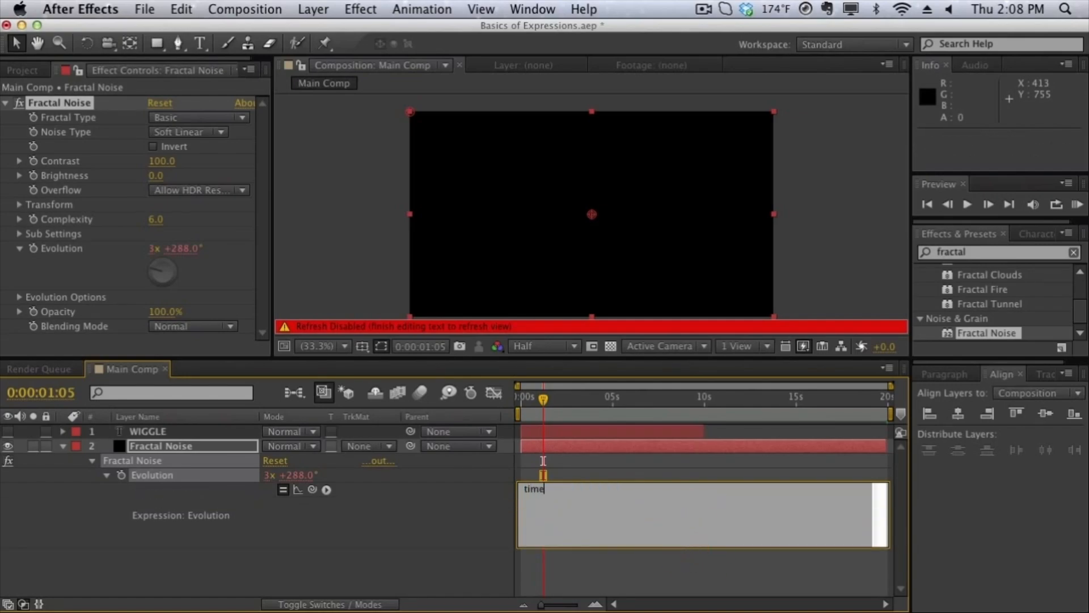
text(*120)
Scrub the current time to 0:00:06:17 and play a RAM preview of the time*120 Evolution animation.
drag(577, 402, 641, 401)
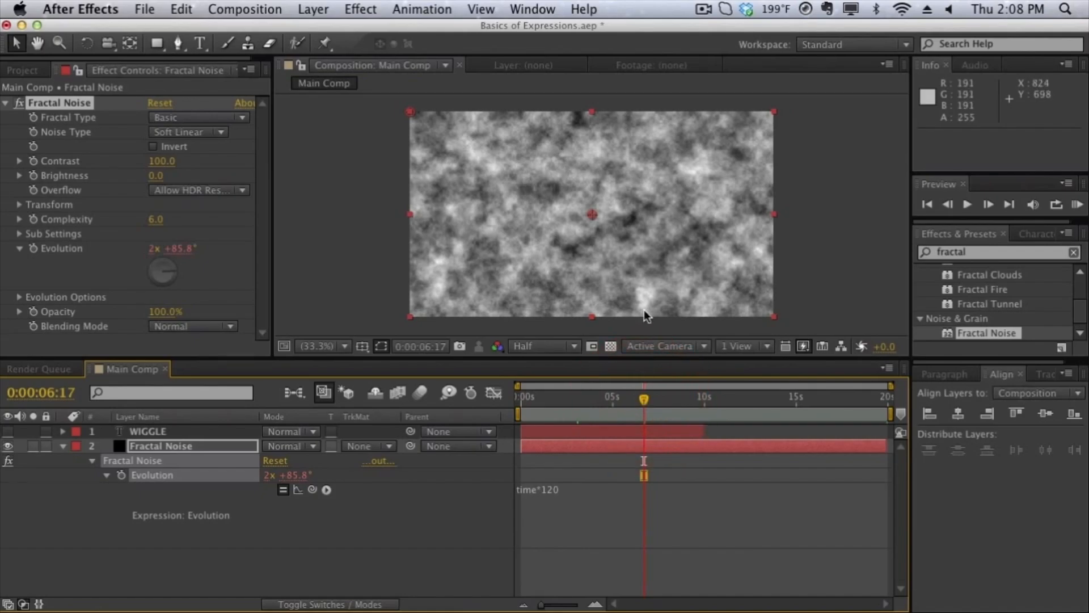
key(KP_0)
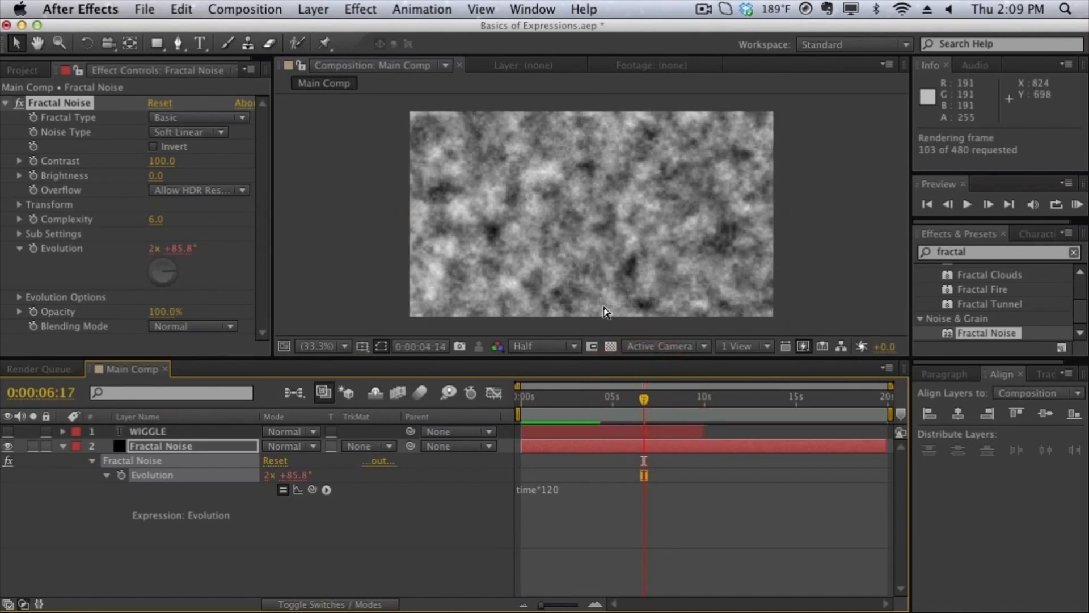
click(604, 306)
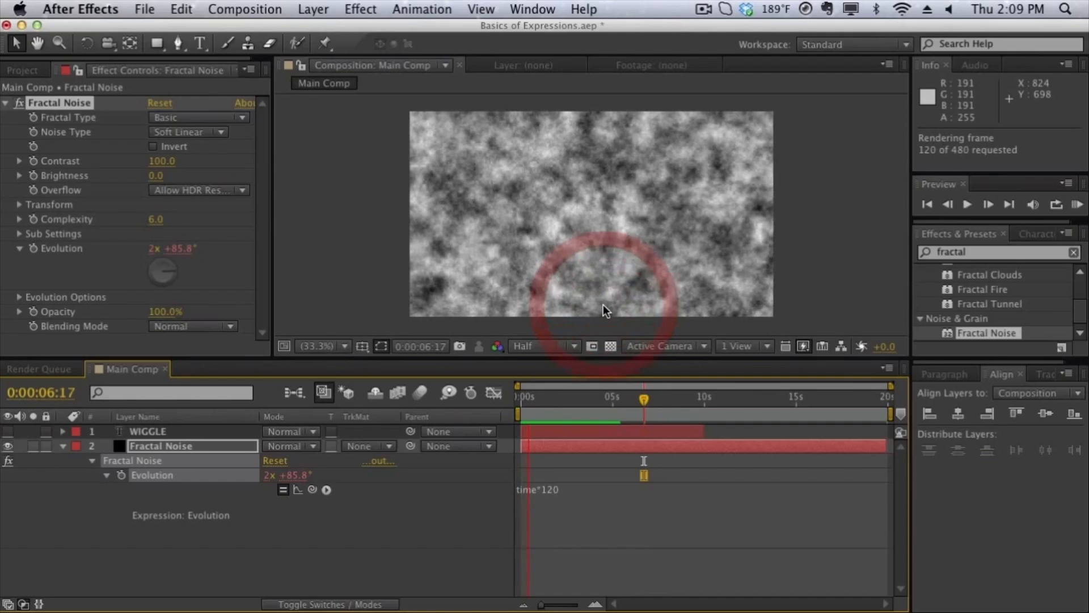
Change the Evolution expression of the Fractal Noise effect to time*300.
click(595, 497)
click(594, 497)
click(594, 497)
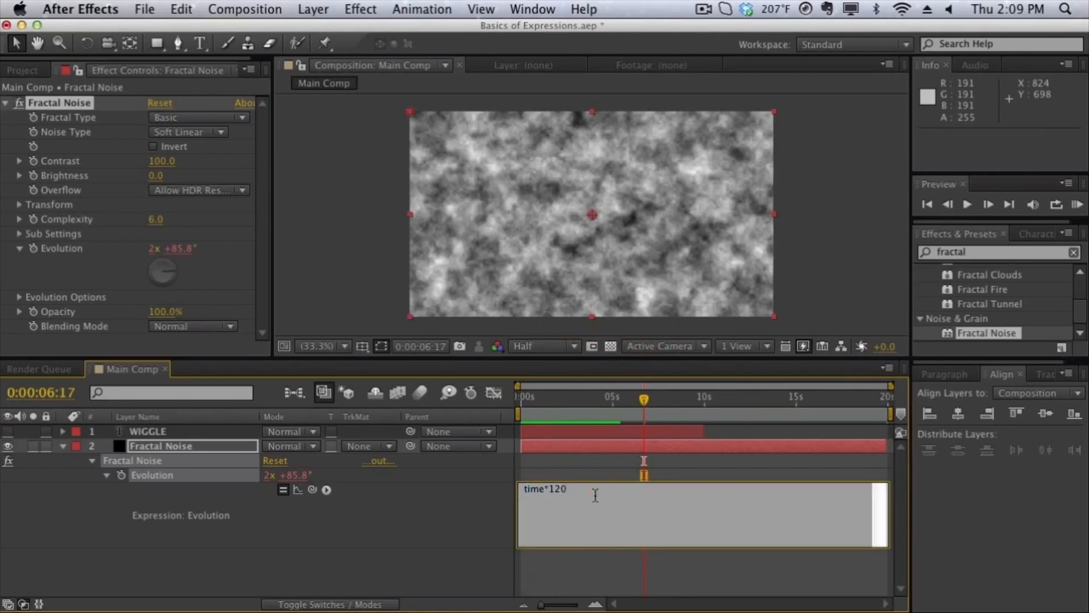
key(BackSpace)
key(BackSpace)
key(BackSpace)
text(300)
click(550, 250)
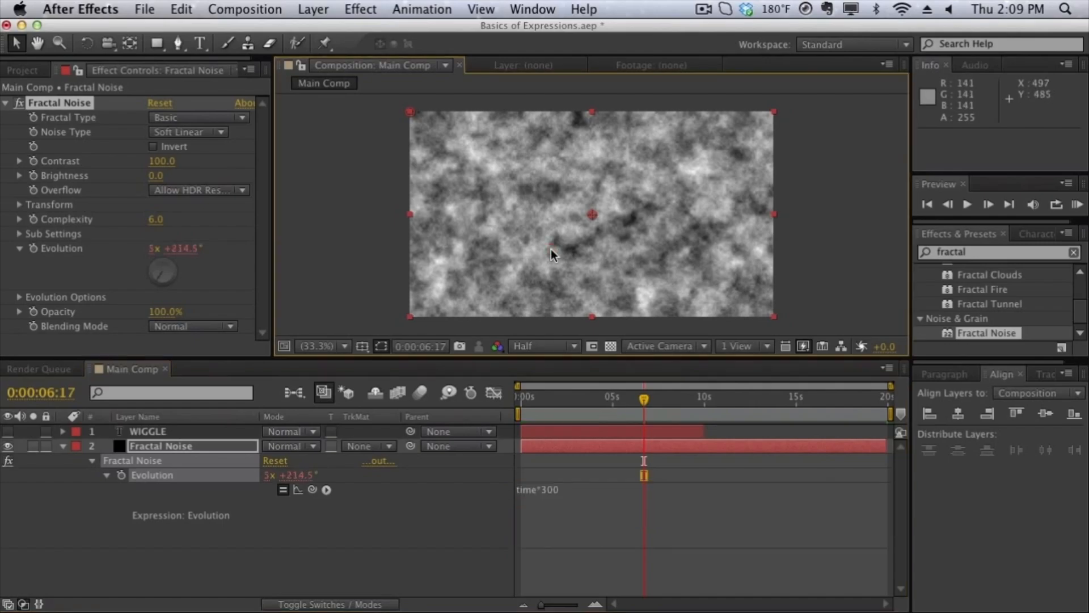
Run a RAM preview of the Fractal Noise animation with the time*300 expression and stop it.
key(KP_0)
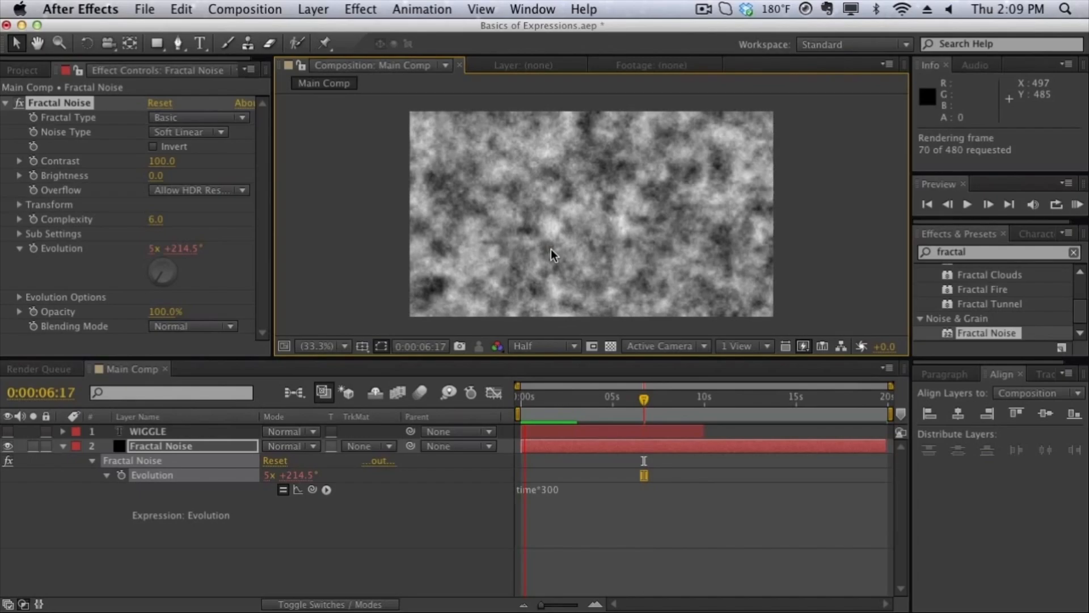
key(space)
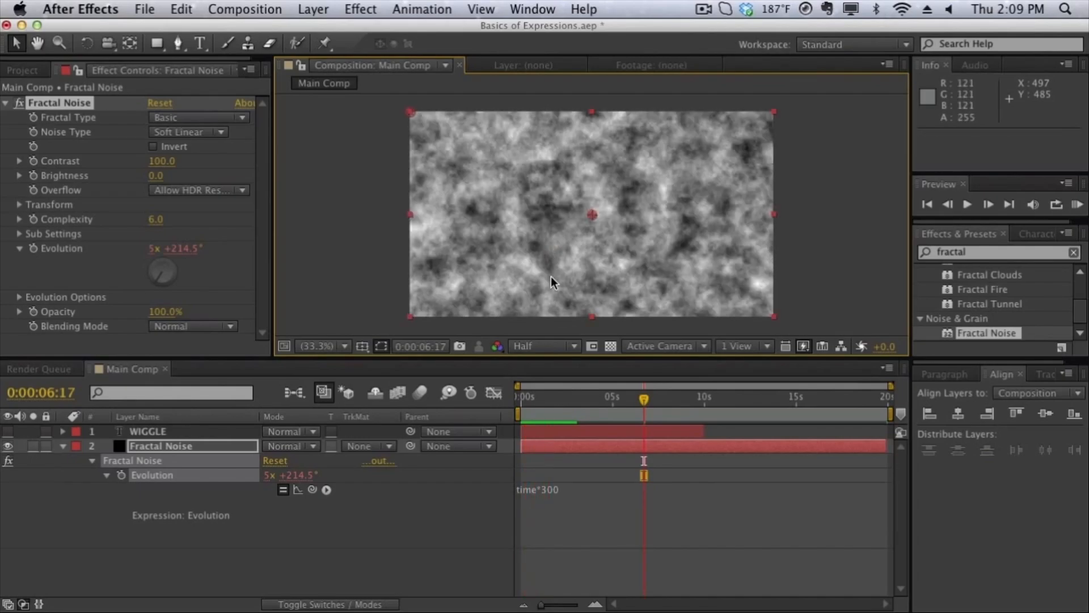